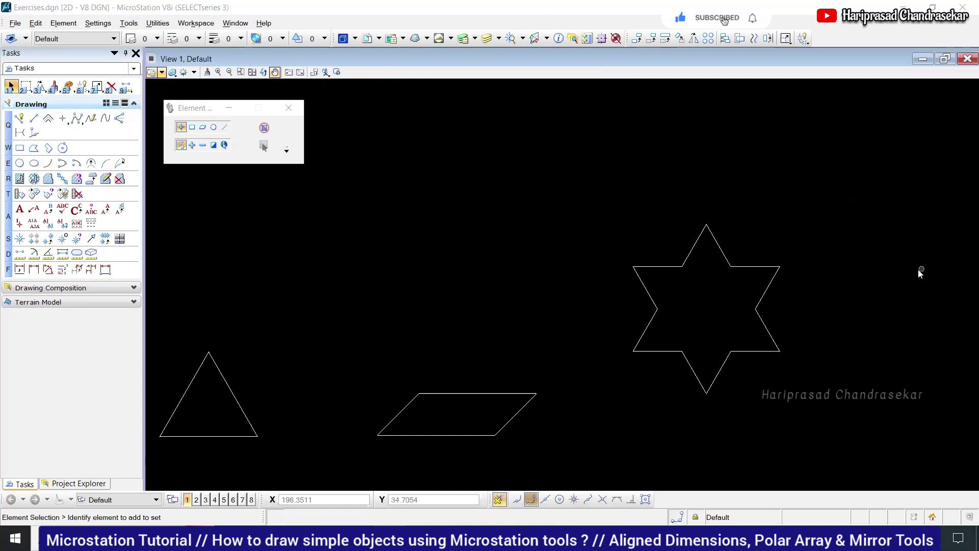
Set the line angle to 30° and place a slanted line of length 5 in the empty area to the right of the star.
{"action": "scroll", "coordinate": [397, 281], "scroll_direction": "down", "scroll_amount": 1}
{"action": "scroll", "coordinate": [660, 259], "scroll_direction": "up", "scroll_amount": 1}
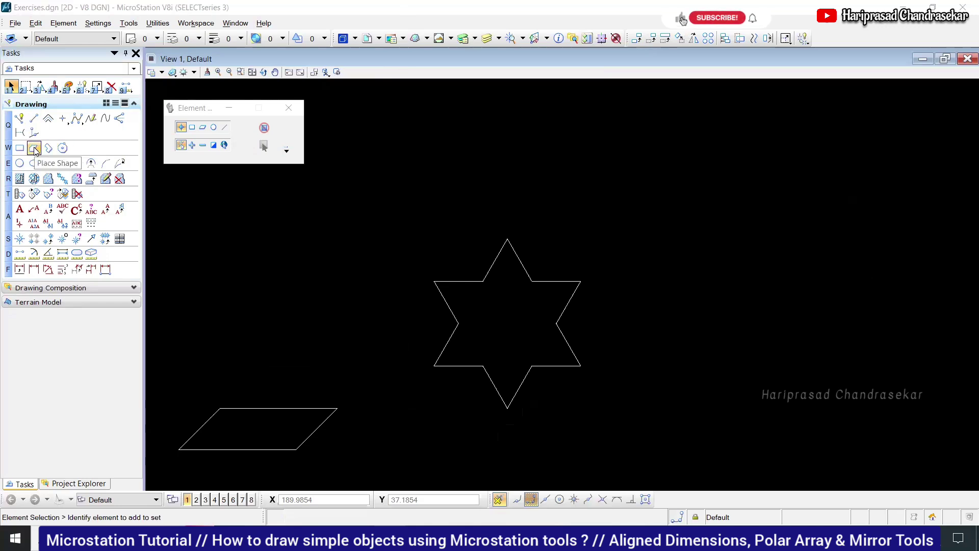
{"action": "left_click", "coordinate": [34, 119]}
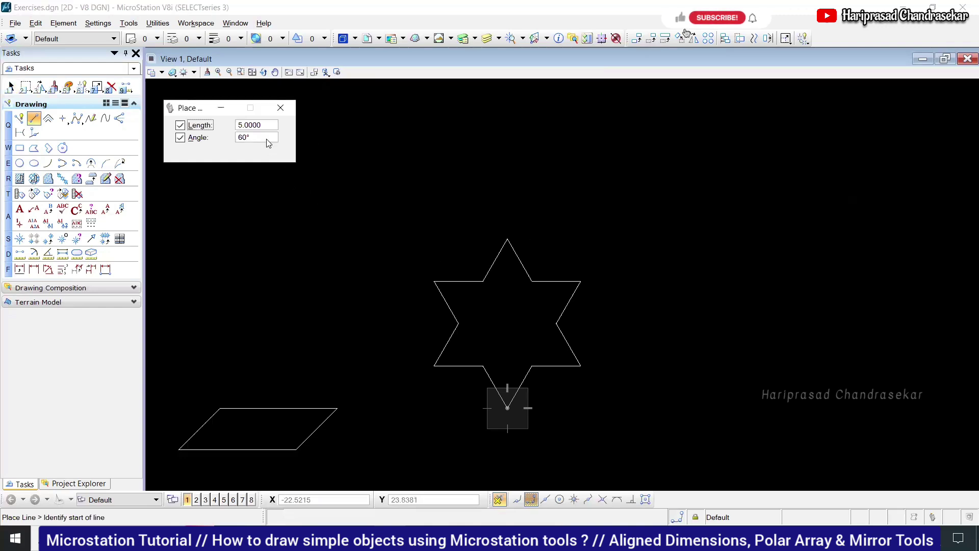
{"action": "left_click", "coordinate": [233, 138]}
{"action": "type", "text": "30"}
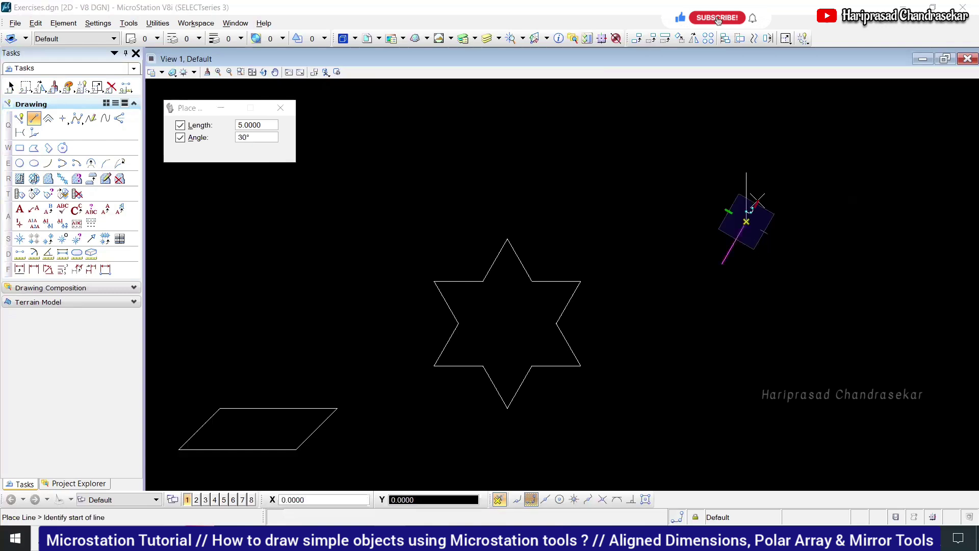
{"action": "key", "text": "Escape"}
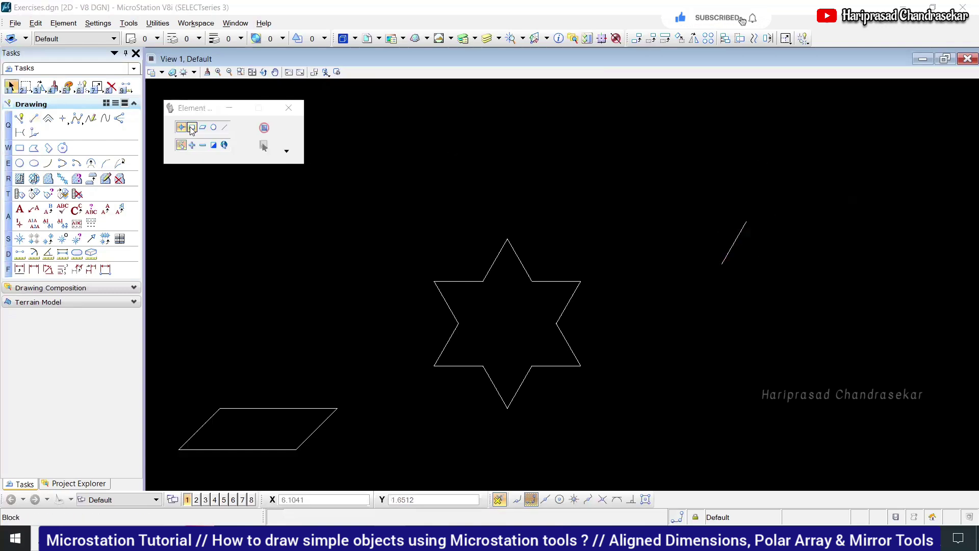
{"action": "key", "text": "w"}
{"action": "key", "text": "3"}
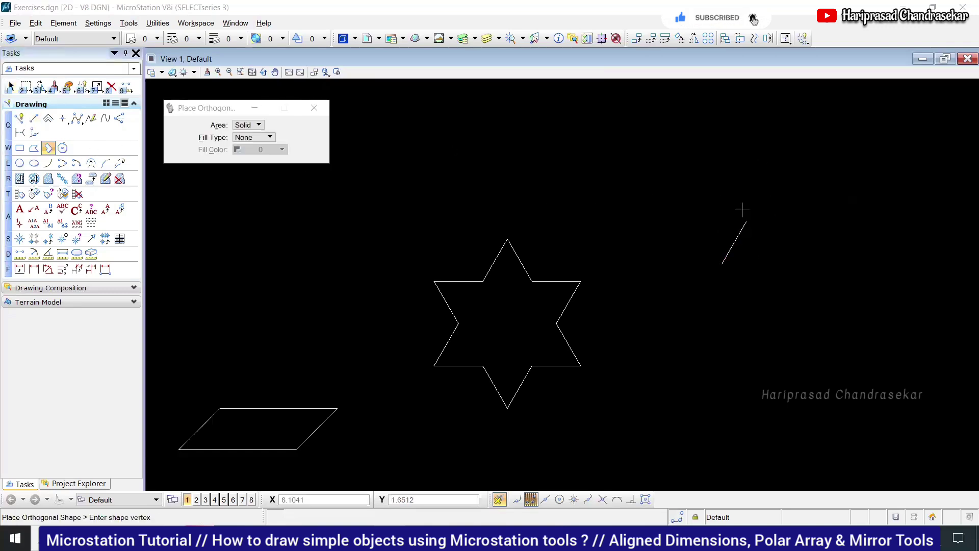
{"action": "left_click", "coordinate": [746, 221]}
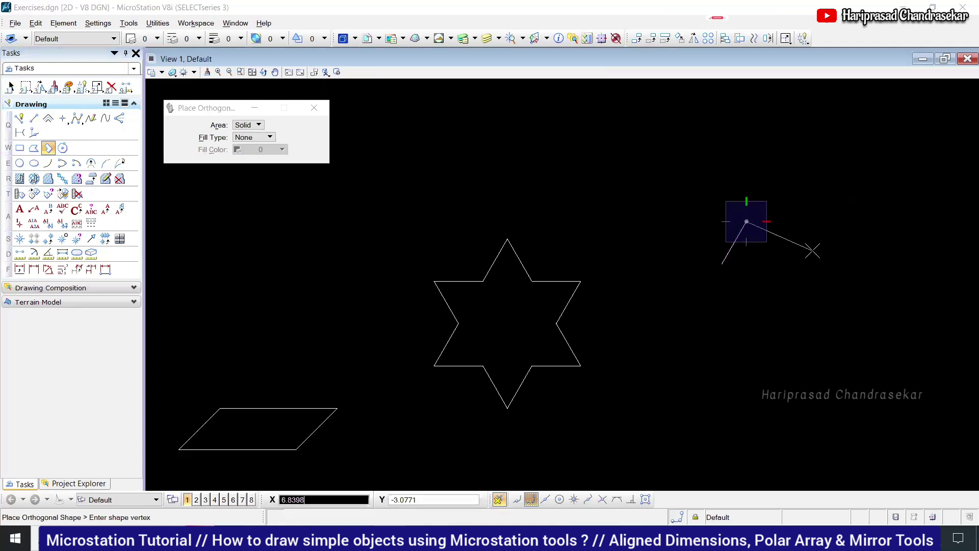
{"action": "right_click", "coordinate": [811, 280]}
{"action": "left_click", "coordinate": [259, 125]}
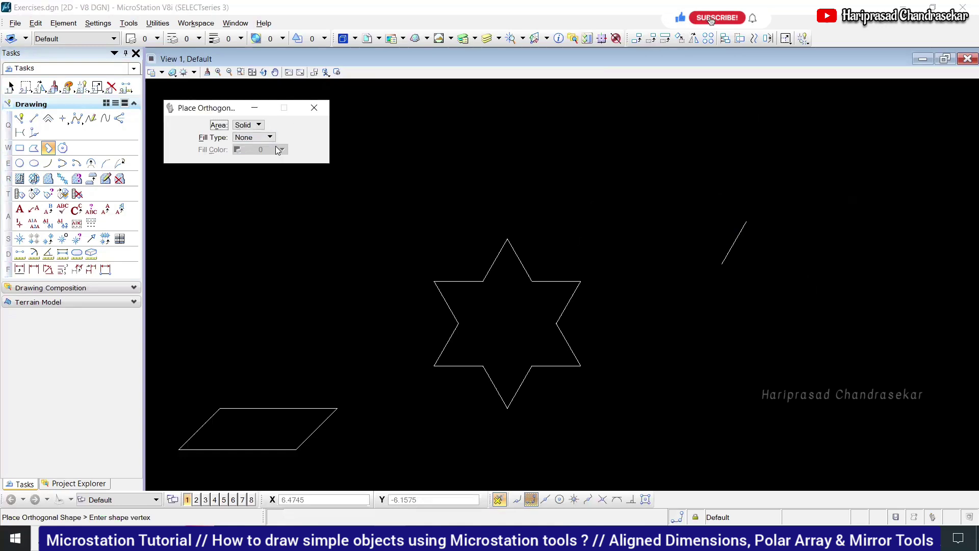
{"action": "left_click", "coordinate": [314, 108]}
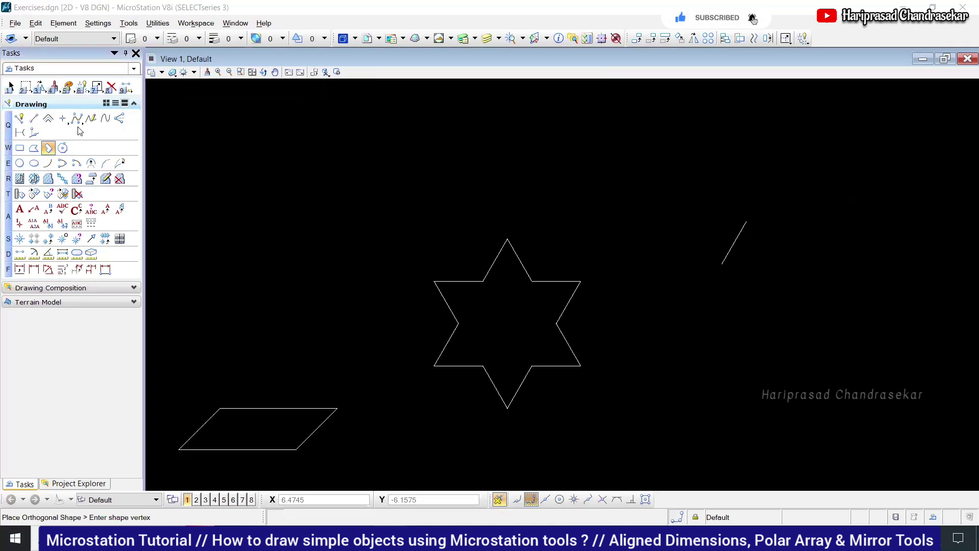
{"action": "left_click", "coordinate": [34, 118]}
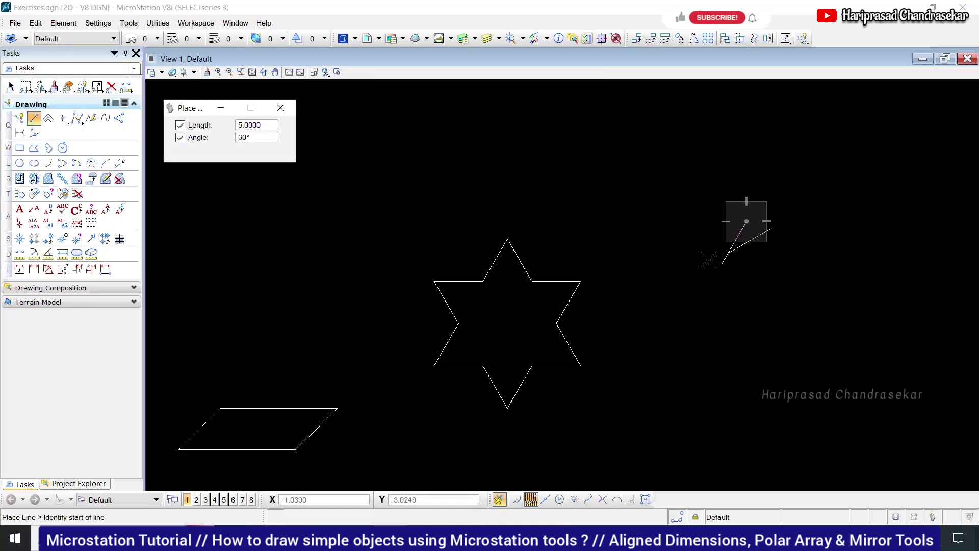
{"action": "left_click", "coordinate": [263, 139]}
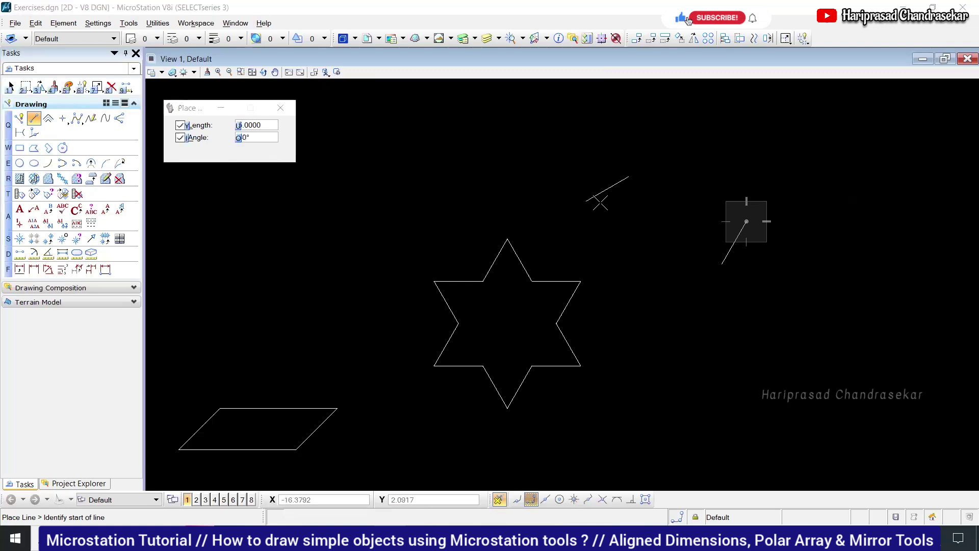
Move the slanted line parallel to itself by a distance of 5, towards the star.
{"action": "left_click", "coordinate": [755, 38]}
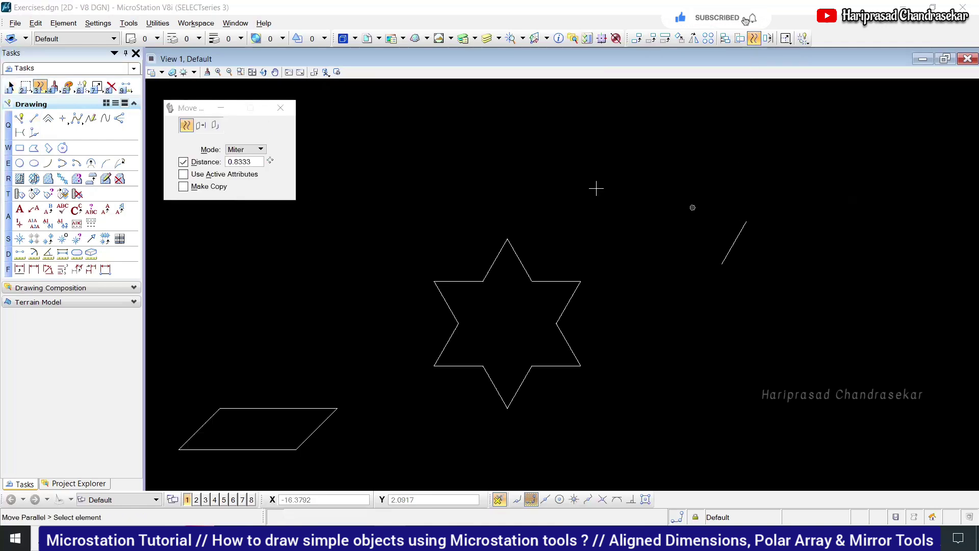
{"action": "left_click_drag", "start_coordinate": [260, 162], "coordinate": [215, 164]}
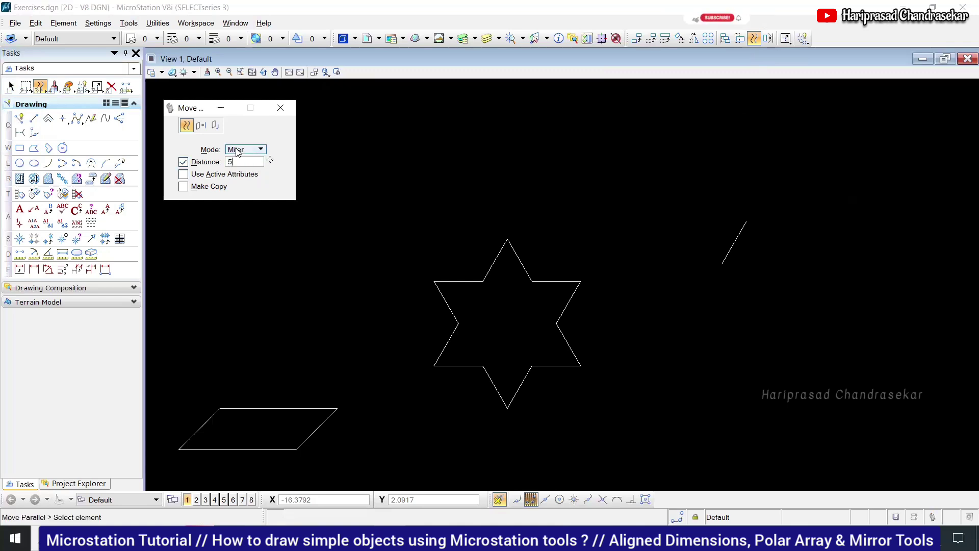
{"action": "left_click", "coordinate": [723, 264]}
{"action": "left_click", "coordinate": [696, 248]}
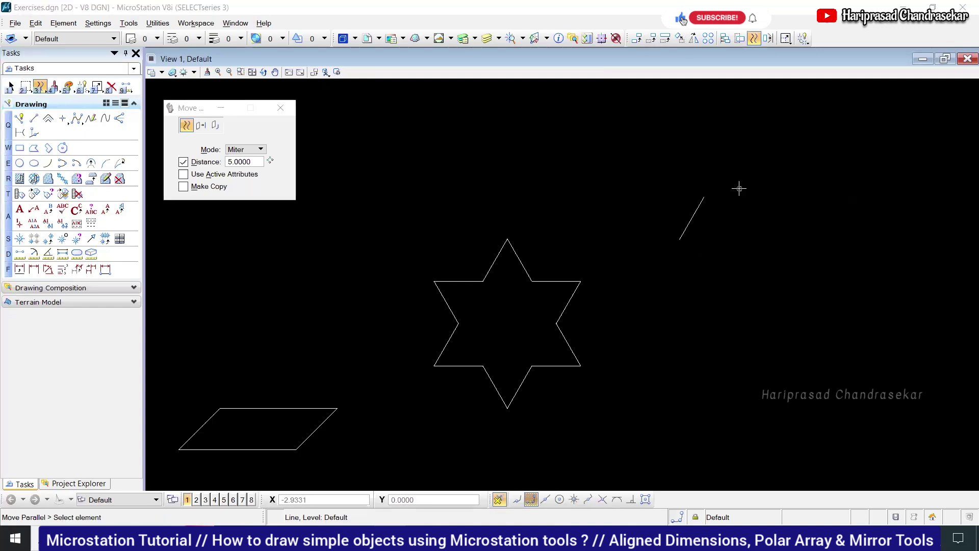
Make a parallel copy of the slanted line at a distance of 5 on the side away from the star.
{"action": "left_click", "coordinate": [185, 187]}
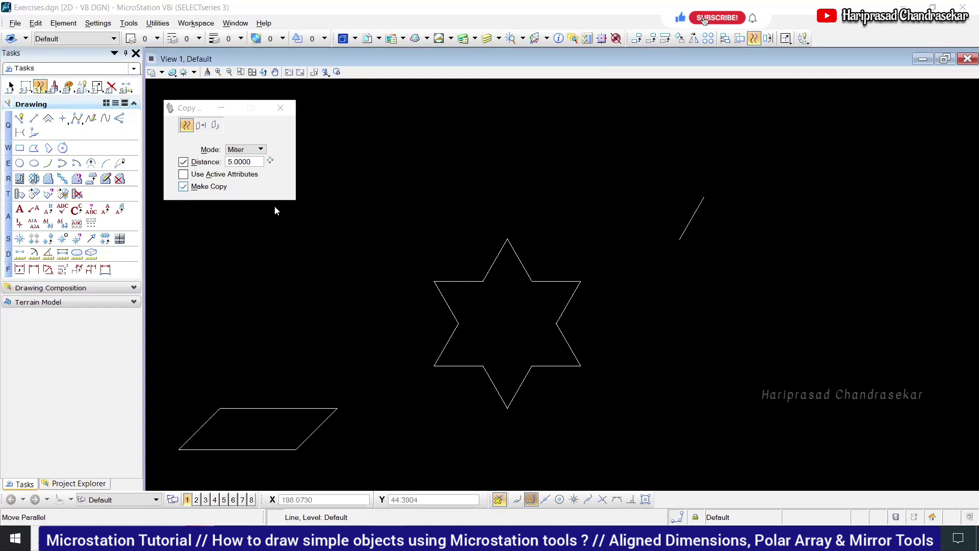
{"action": "left_click", "coordinate": [680, 240]}
{"action": "left_click", "coordinate": [751, 197]}
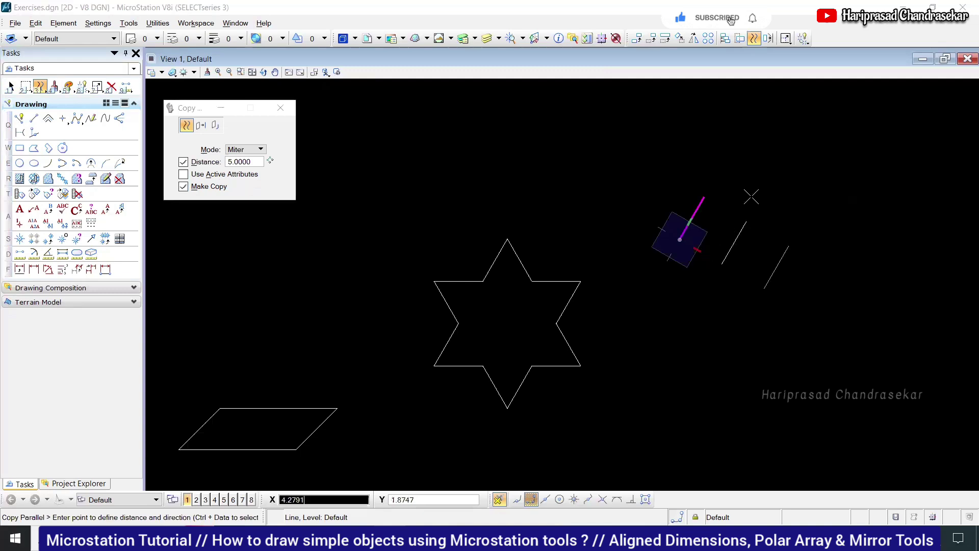
{"action": "key", "text": "Escape"}
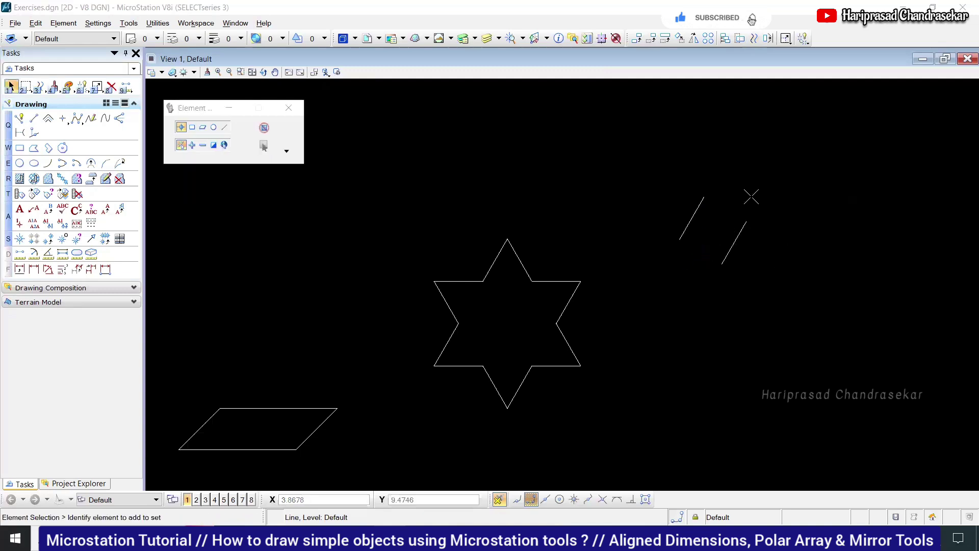
Close the two parallel lines into a tilted square by joining their upper and lower ends with lines unlocked in length and angle.
{"action": "left_click", "coordinate": [34, 119]}
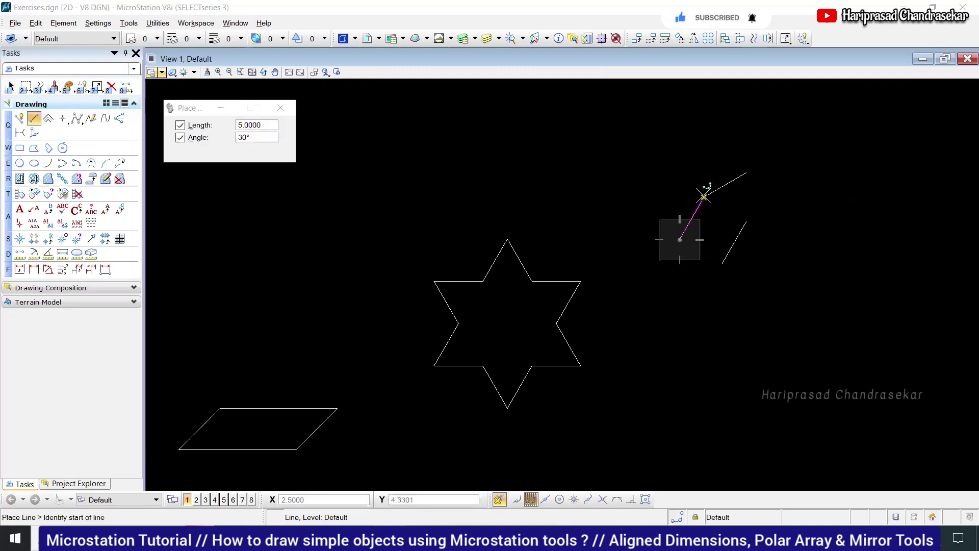
{"action": "left_click", "coordinate": [180, 125]}
{"action": "left_click", "coordinate": [180, 137]}
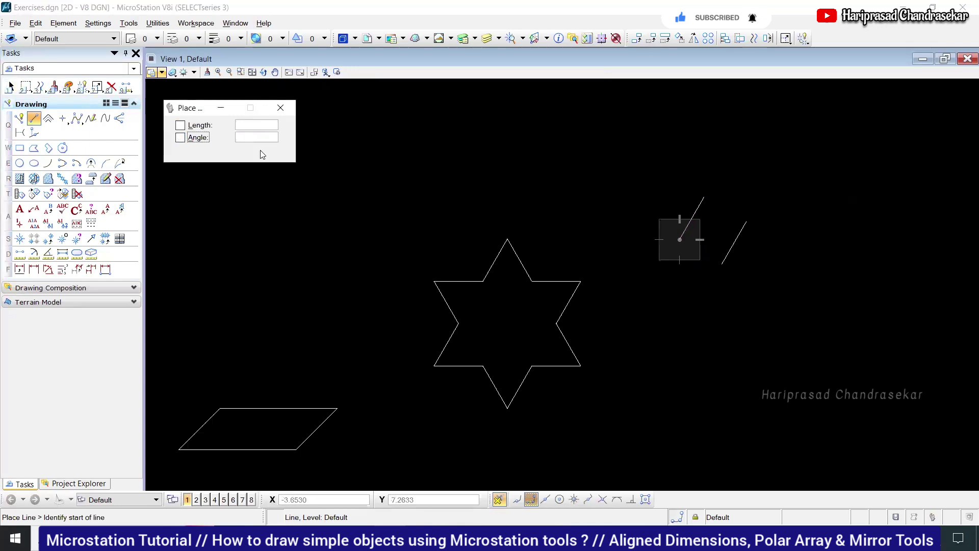
{"action": "left_click", "coordinate": [704, 198]}
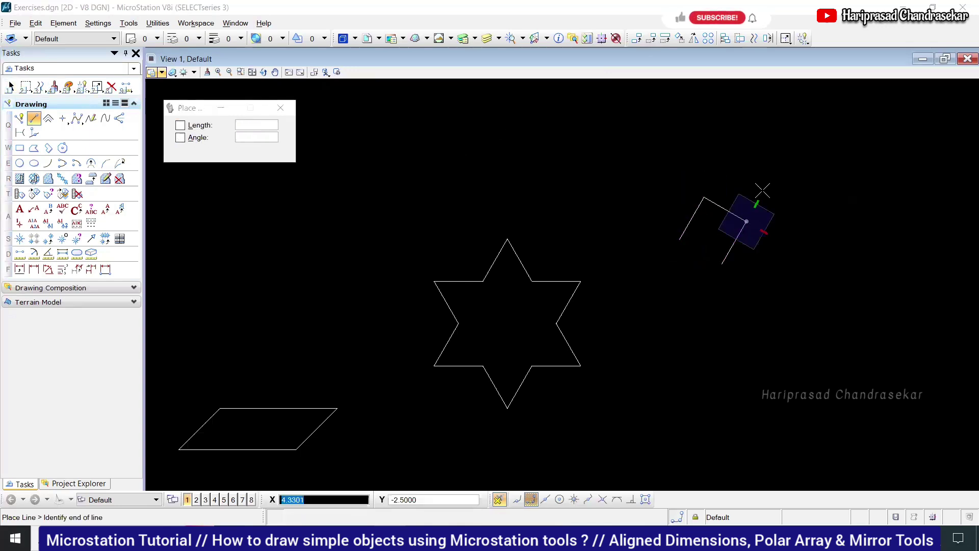
{"action": "left_click", "coordinate": [747, 222]}
{"action": "right_click", "coordinate": [763, 191]}
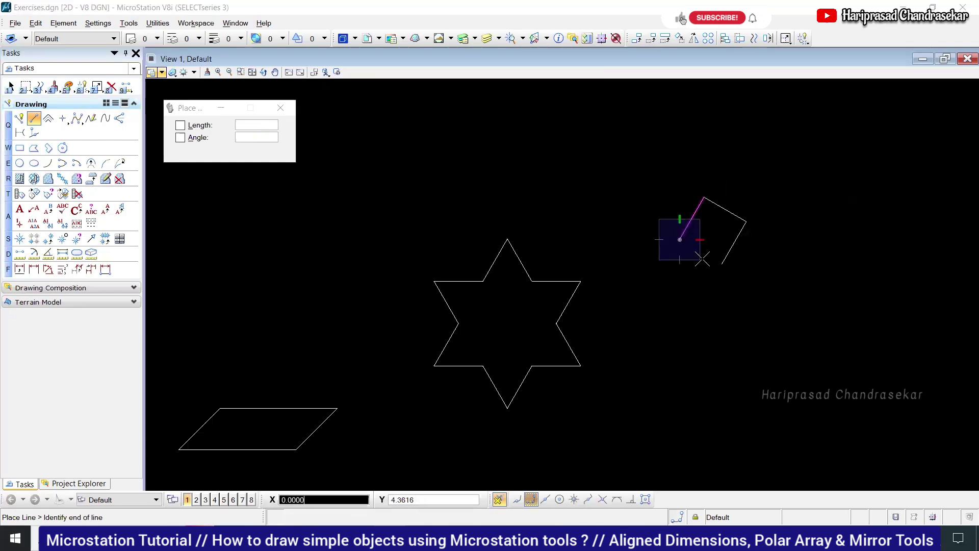
{"action": "left_click", "coordinate": [680, 239]}
{"action": "left_click", "coordinate": [722, 264]}
{"action": "right_click", "coordinate": [819, 214]}
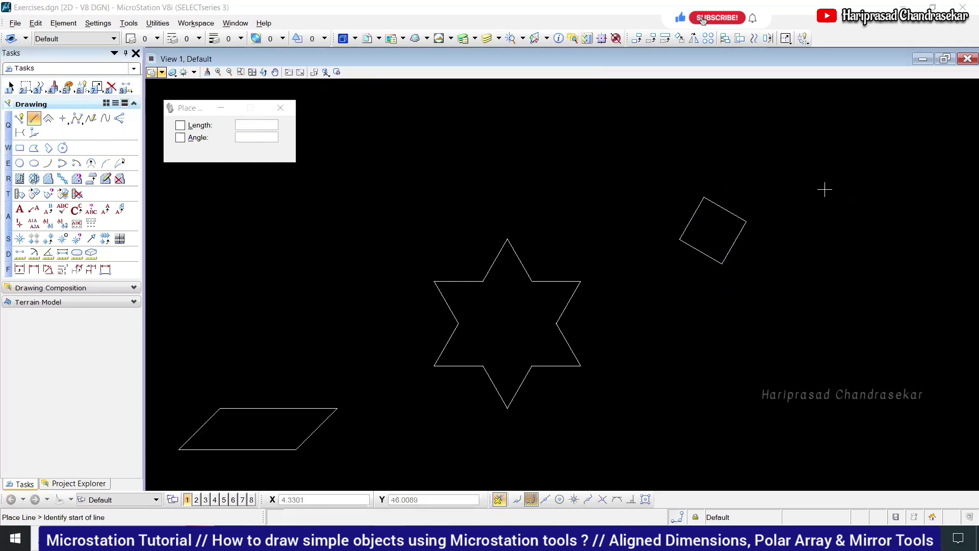
{"action": "left_click", "coordinate": [705, 196]}
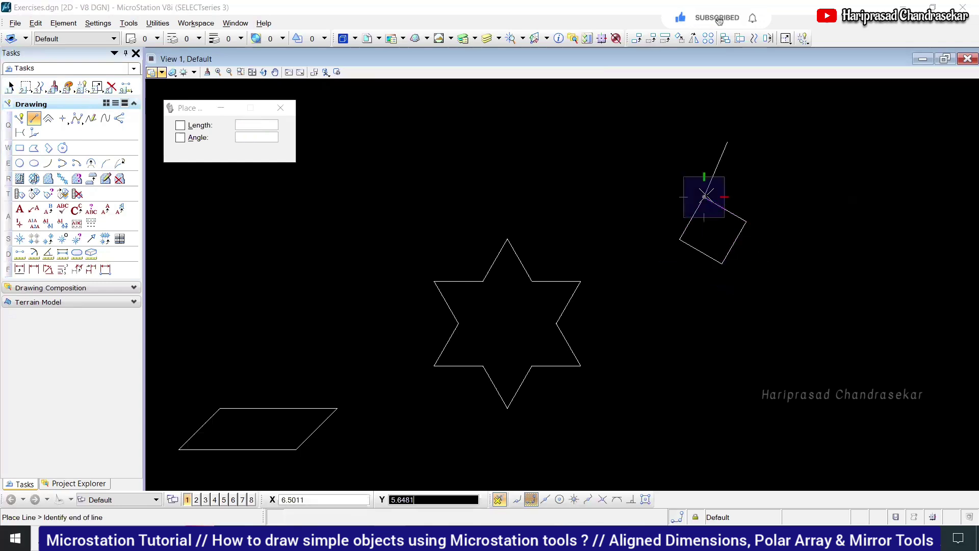
{"action": "right_click", "coordinate": [724, 125]}
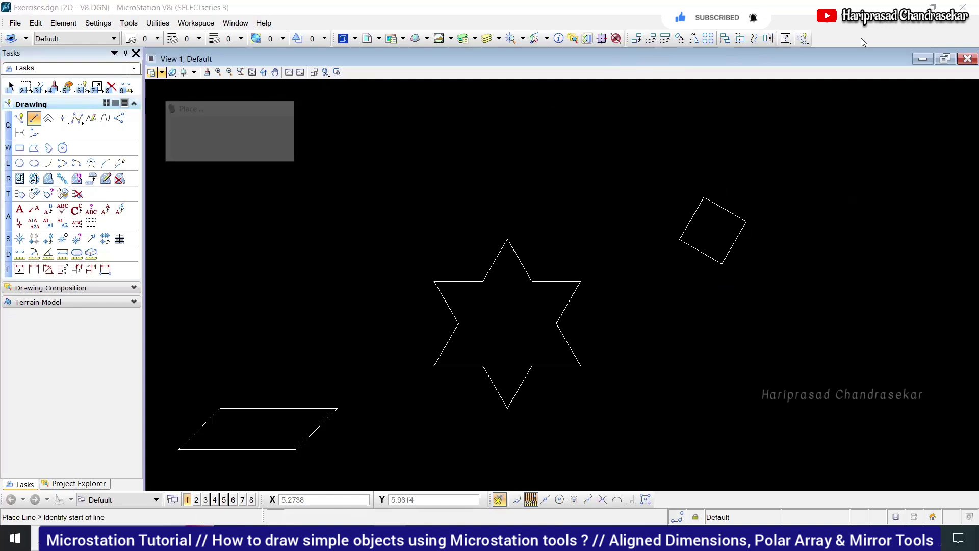
Copy the square's upper-right edge outward in parallel twice, at a distance of 3 each.
{"action": "left_click", "coordinate": [755, 38]}
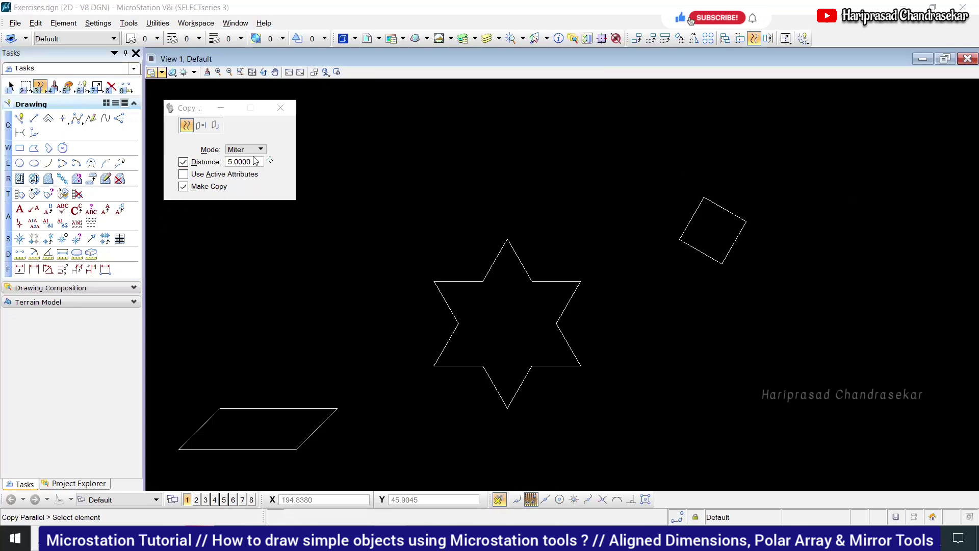
{"action": "double_click", "coordinate": [255, 161]}
{"action": "type", "text": "3"}
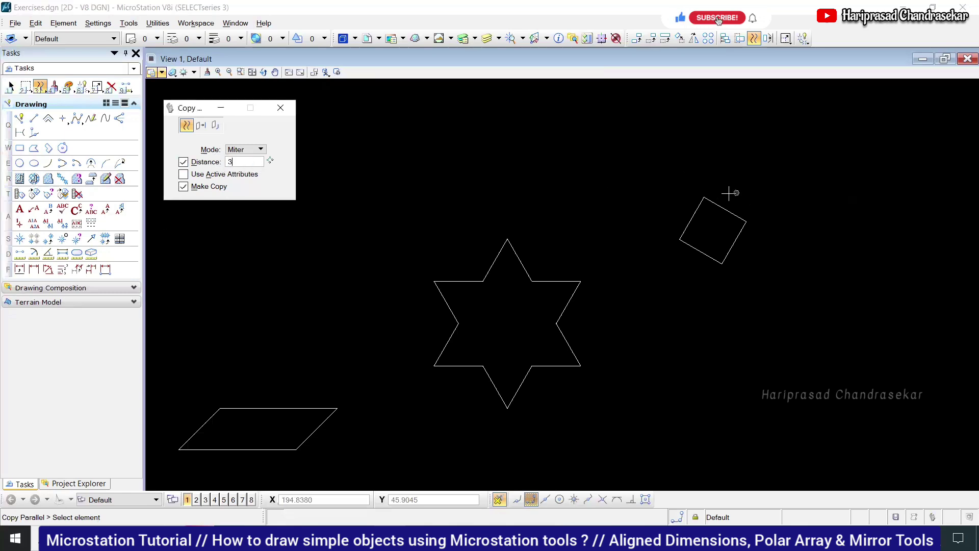
{"action": "left_click", "coordinate": [704, 192]}
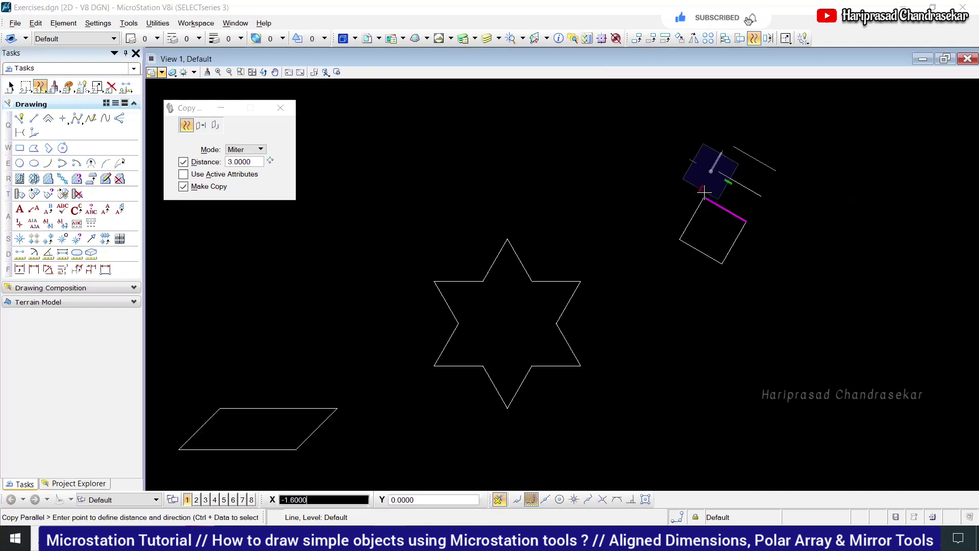
{"action": "left_click", "coordinate": [743, 115]}
{"action": "key", "text": "Escape"}
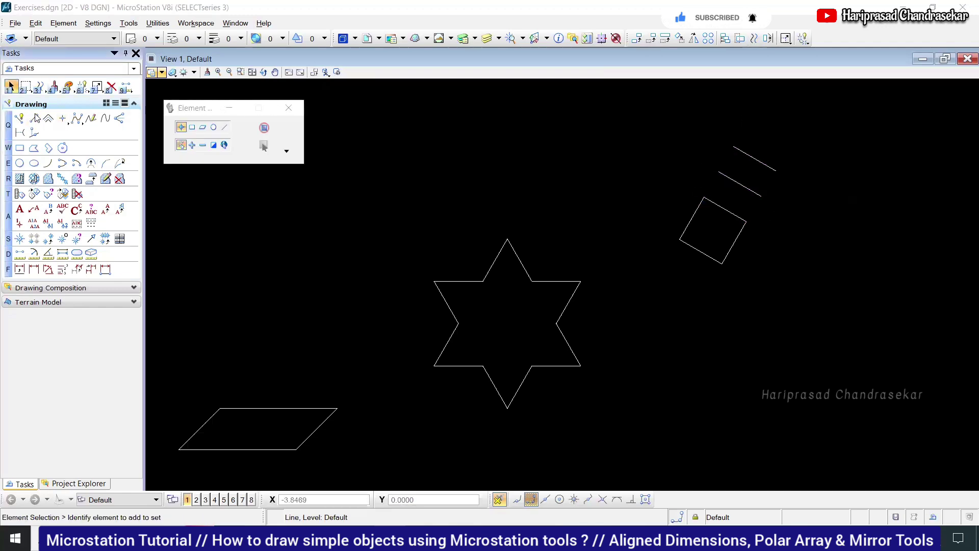
Draw a line from the square's top corner through the near end of the first parallel copy to that of the outer copy.
{"action": "scroll", "coordinate": [692, 290], "scroll_direction": "down", "scroll_amount": 2}
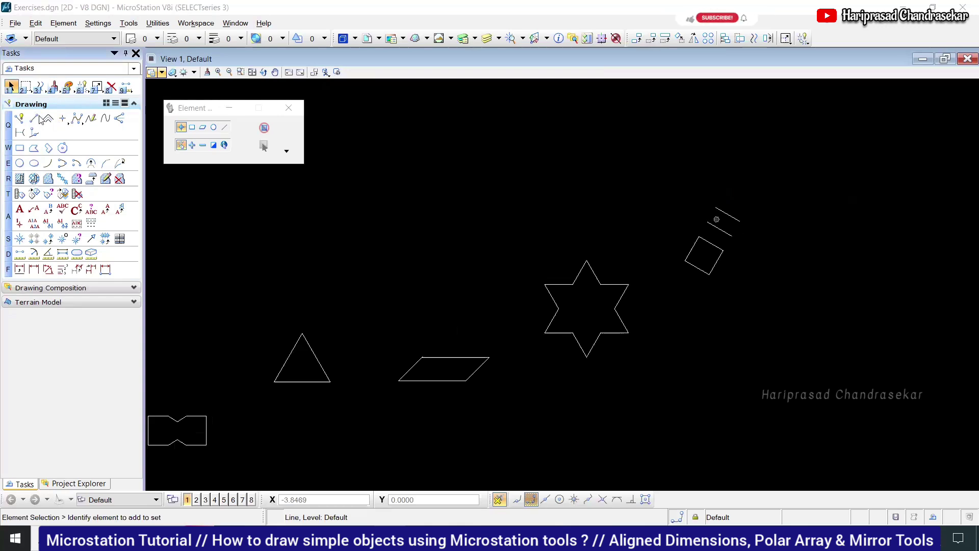
{"action": "key", "text": "q"}
{"action": "key", "text": "3"}
{"action": "left_click", "coordinate": [708, 221]}
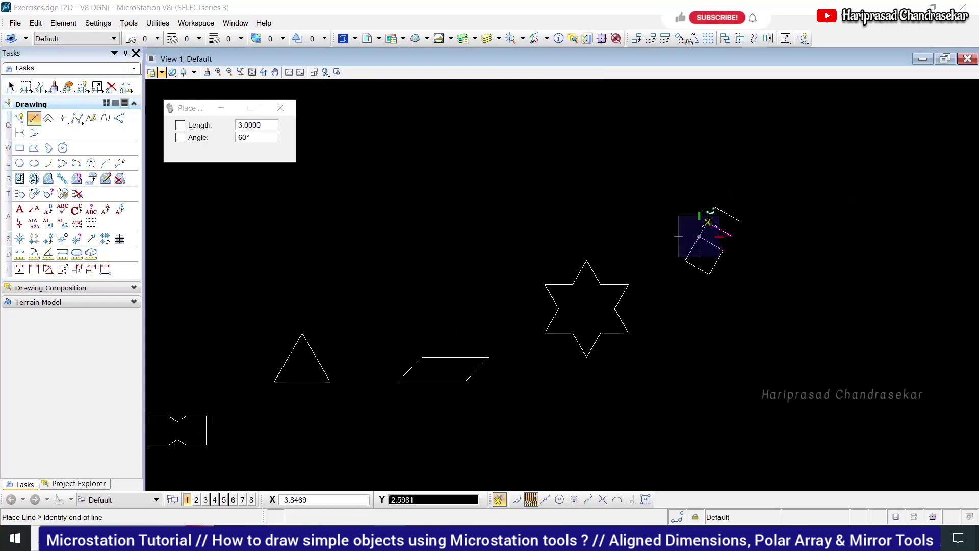
{"action": "left_click", "coordinate": [716, 207]}
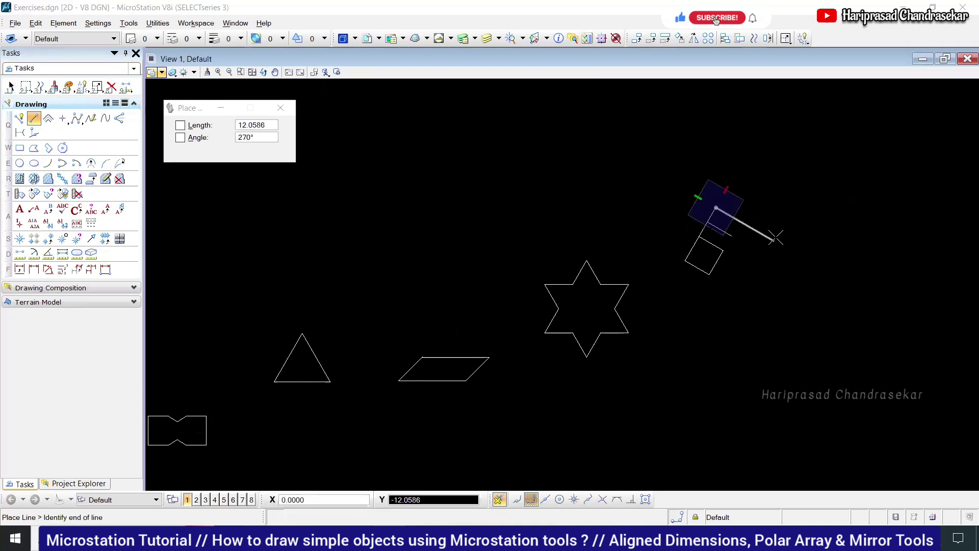
Continue the line 2.5 along the outer parallel copy and finish it diagonally at the inner copy's near end.
{"action": "type", "text": "2"}
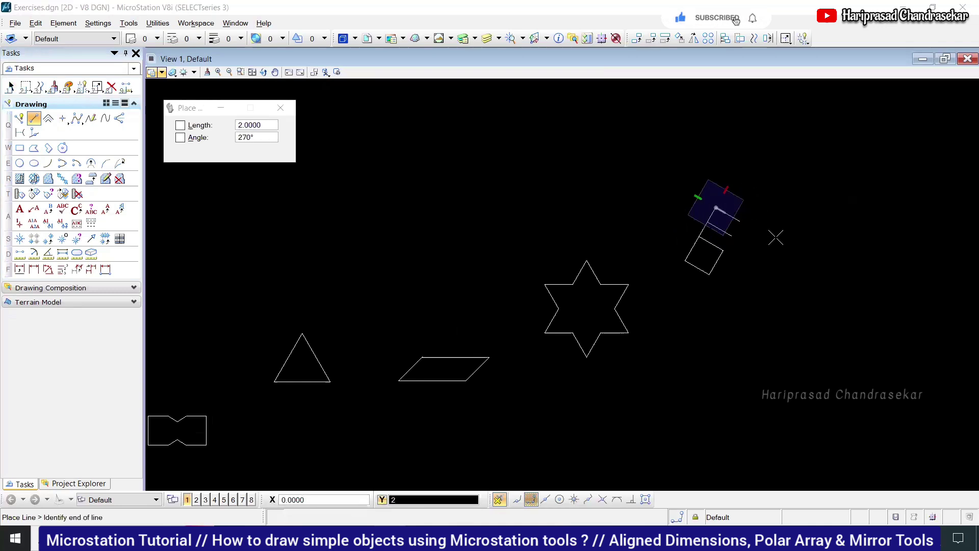
{"action": "scroll", "coordinate": [760, 237], "scroll_direction": "up", "scroll_amount": 5}
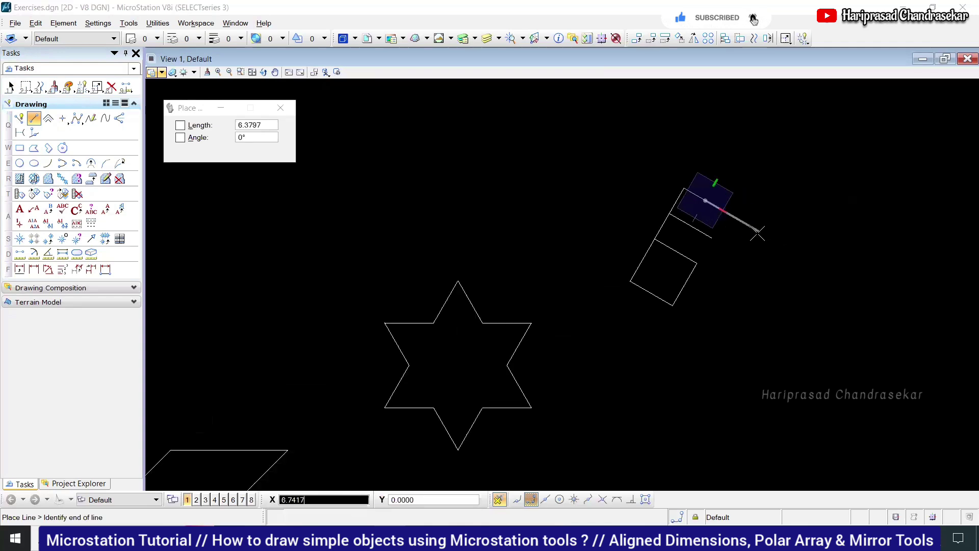
{"action": "left_click", "coordinate": [604, 197]}
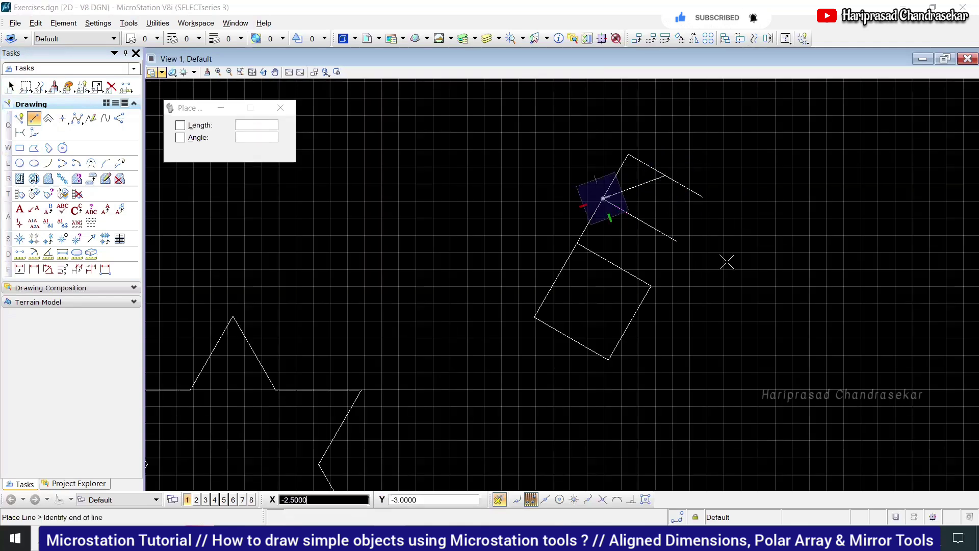
{"action": "key", "text": "Escape"}
Delete the two parallel guide lines above the tilted square.
{"action": "scroll", "coordinate": [751, 306], "scroll_direction": "down", "scroll_amount": 3}
{"action": "left_click", "coordinate": [726, 243]}
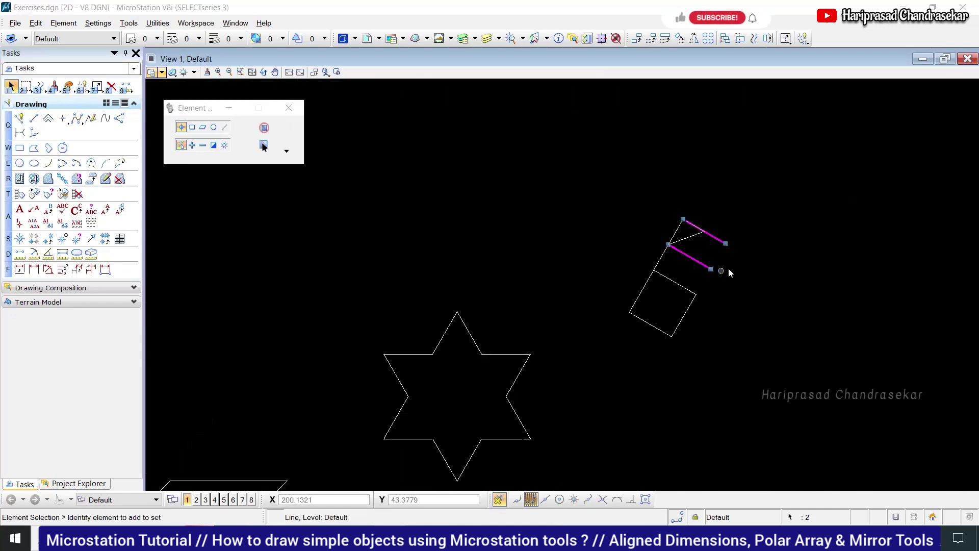
{"action": "key", "text": "Delete"}
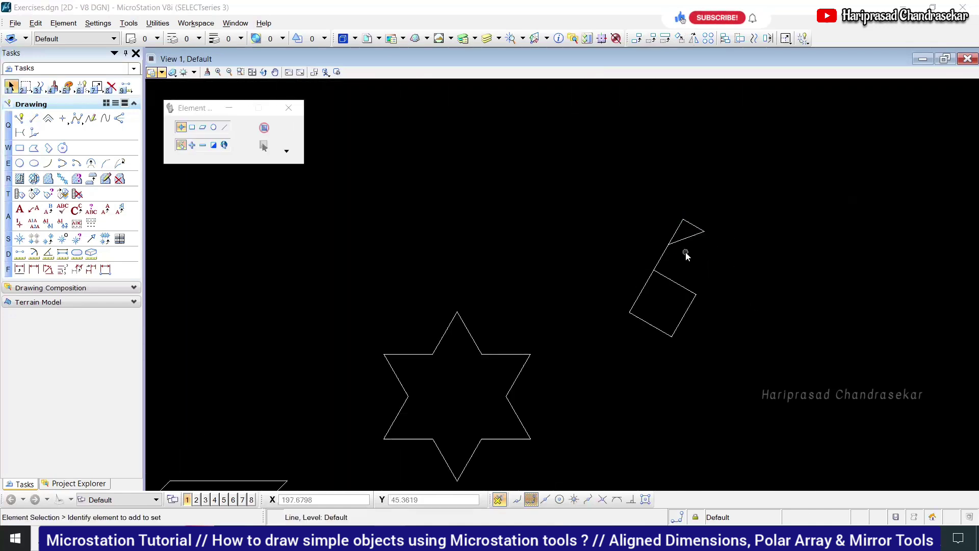
Select the flag-shaped arm above the tilted square and set up a polar array for it with item rotation enabled.
{"action": "scroll", "coordinate": [685, 252], "scroll_direction": "down", "scroll_amount": 2}
{"action": "scroll", "coordinate": [689, 247], "scroll_direction": "up", "scroll_amount": 2}
{"action": "scroll", "coordinate": [703, 248], "scroll_direction": "up", "scroll_amount": 2}
{"action": "scroll", "coordinate": [689, 258], "scroll_direction": "down", "scroll_amount": 2}
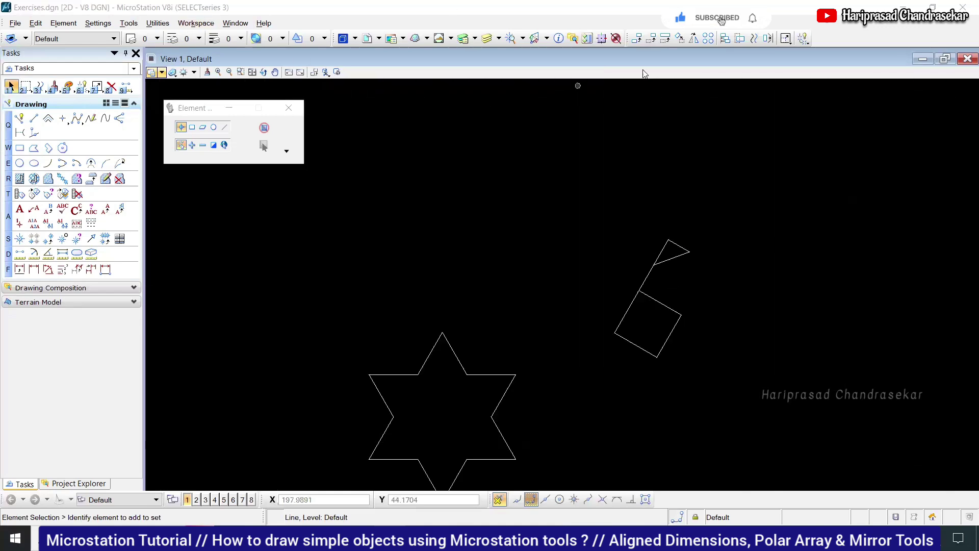
{"action": "left_click_drag", "start_coordinate": [627, 242], "coordinate": [728, 308]}
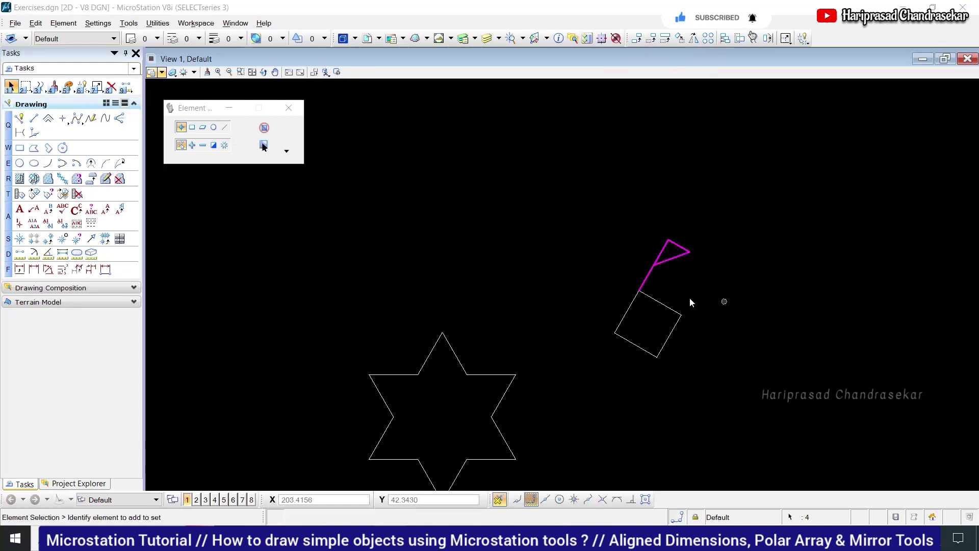
{"action": "left_click", "coordinate": [708, 38]}
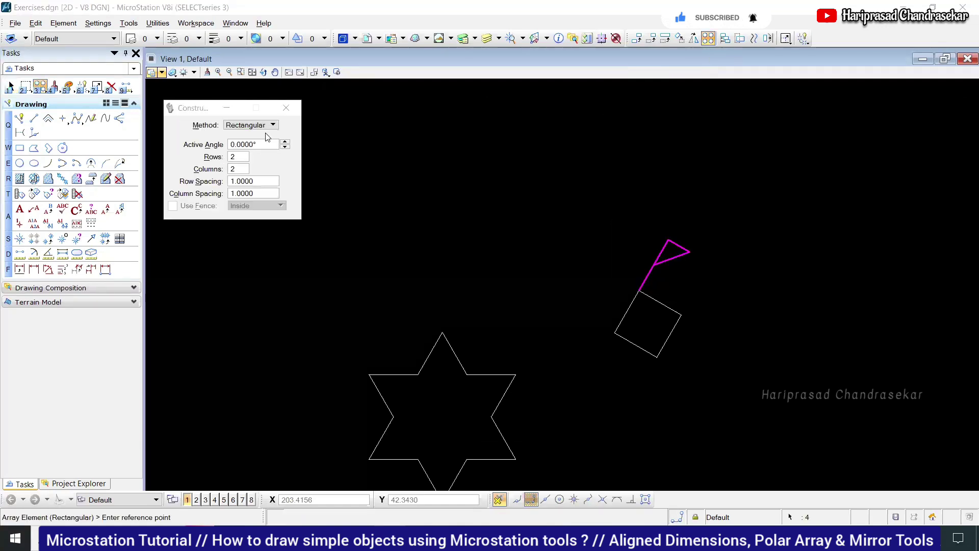
{"action": "left_click", "coordinate": [266, 127]}
{"action": "left_click", "coordinate": [240, 139]}
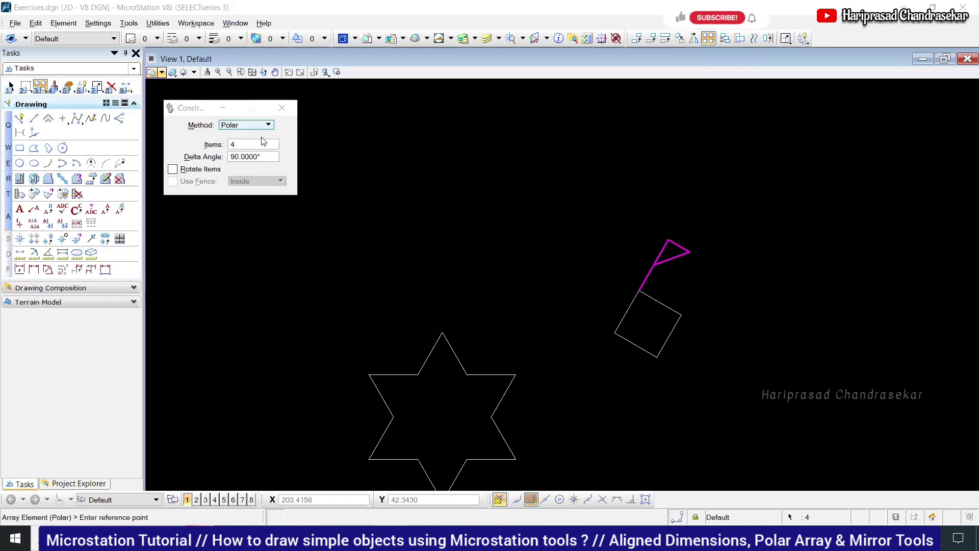
{"action": "left_click", "coordinate": [173, 169]}
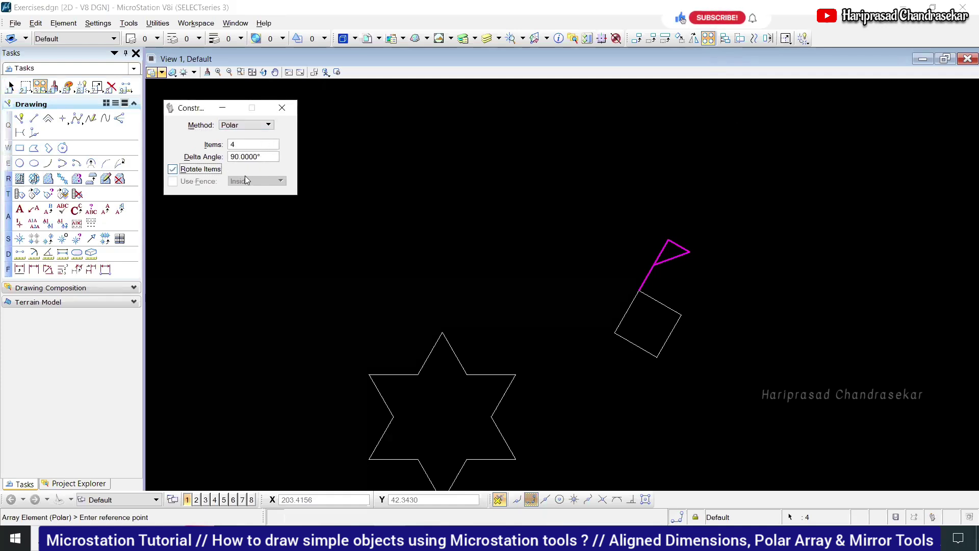
{"action": "left_click", "coordinate": [639, 290]}
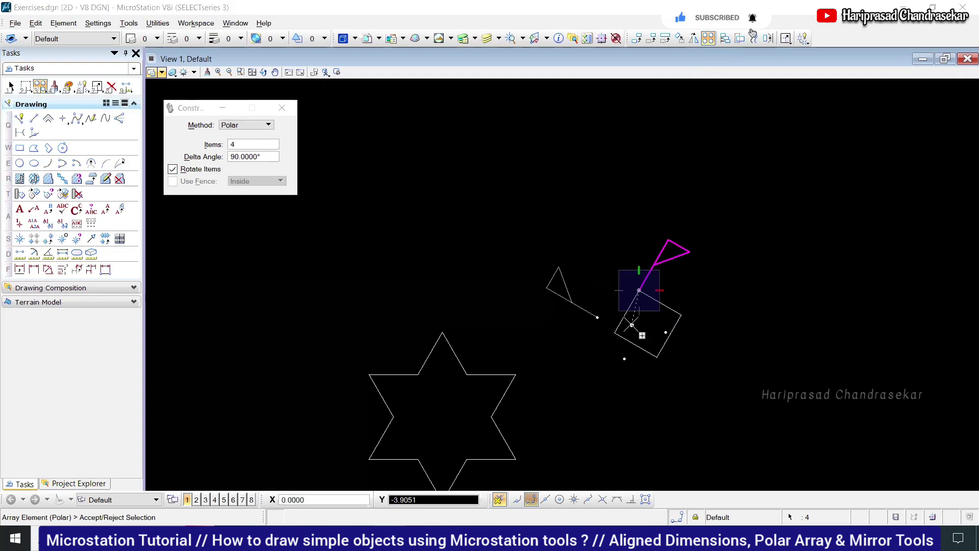
{"action": "left_click", "coordinate": [559, 500]}
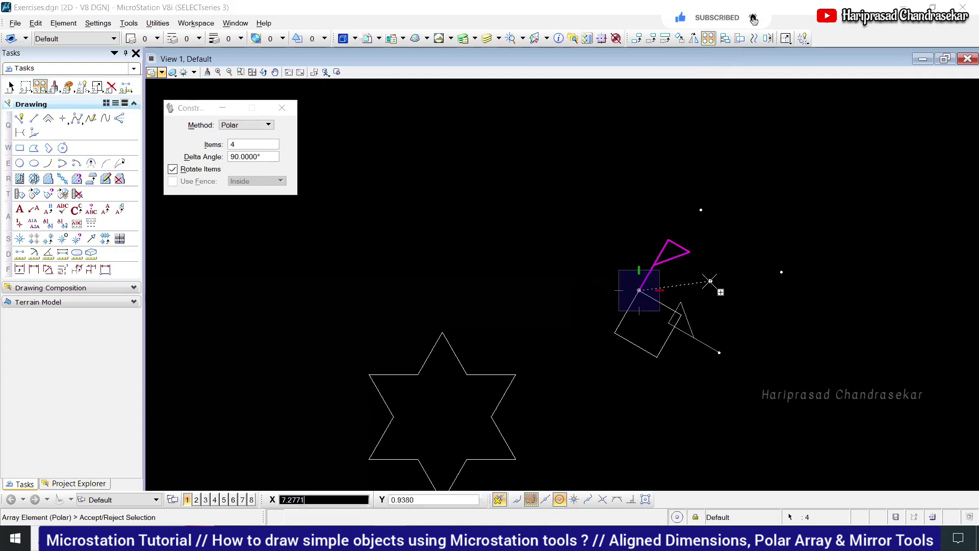
{"action": "key", "text": "Escape"}
Draw a diagonal line across the tilted square from its left corner to its right corner.
{"action": "left_click", "coordinate": [34, 118]}
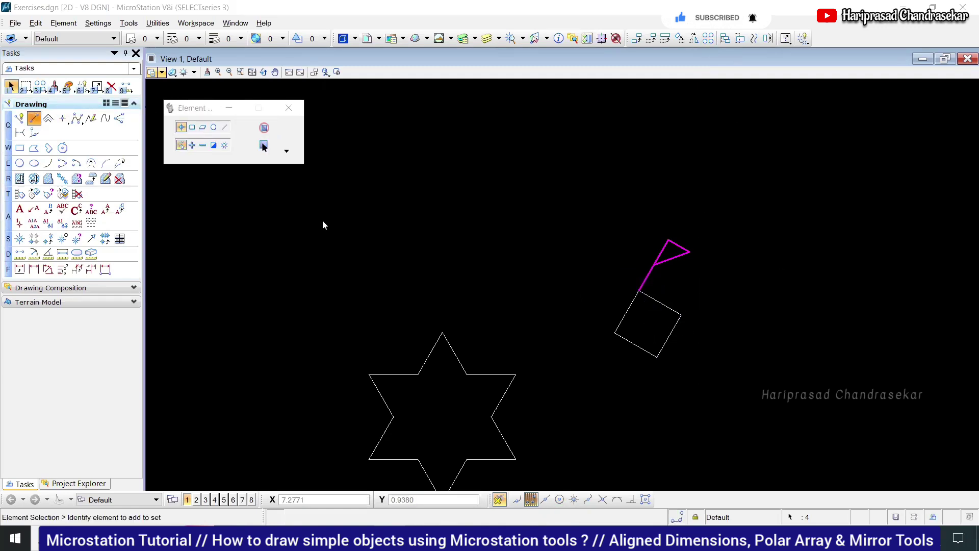
{"action": "left_click", "coordinate": [616, 332]}
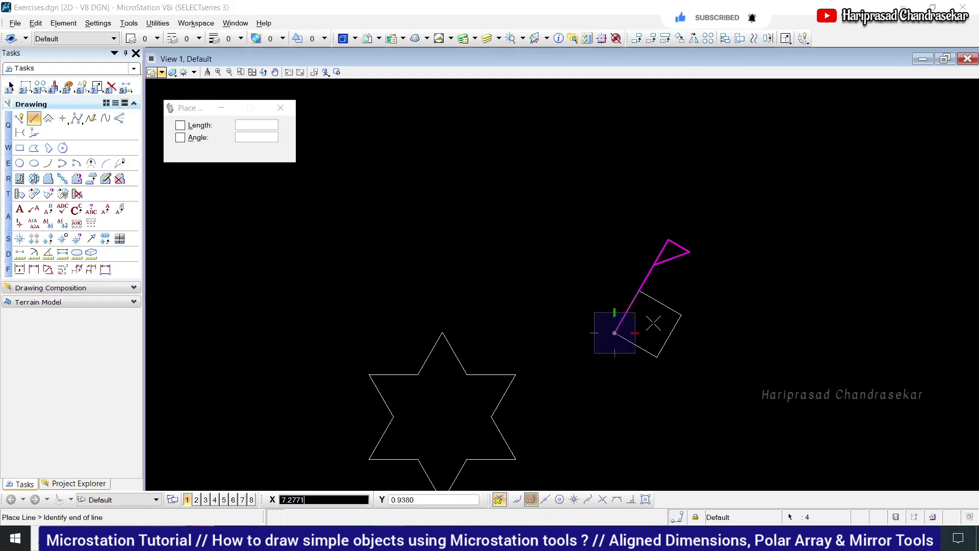
{"action": "left_click", "coordinate": [682, 315]}
{"action": "right_click", "coordinate": [741, 273]}
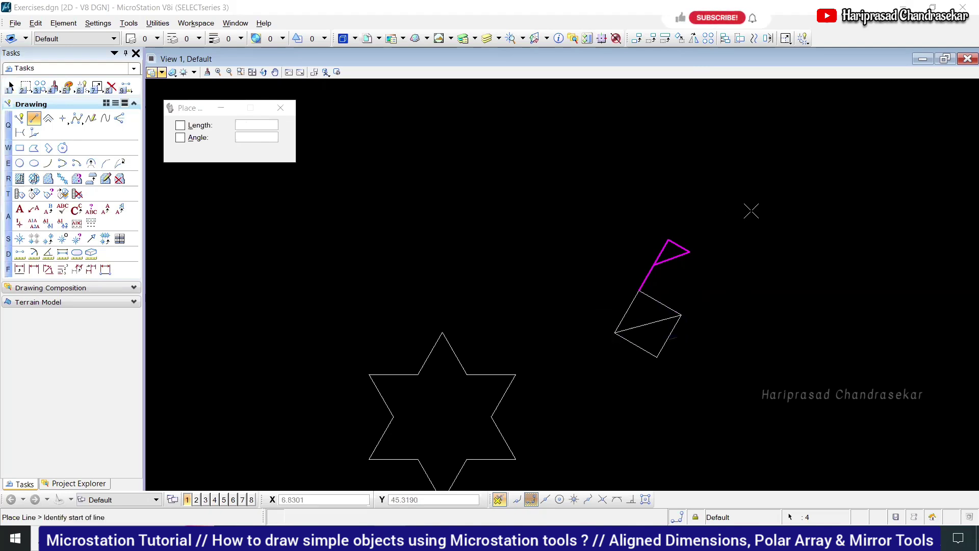
{"action": "key", "text": "Escape"}
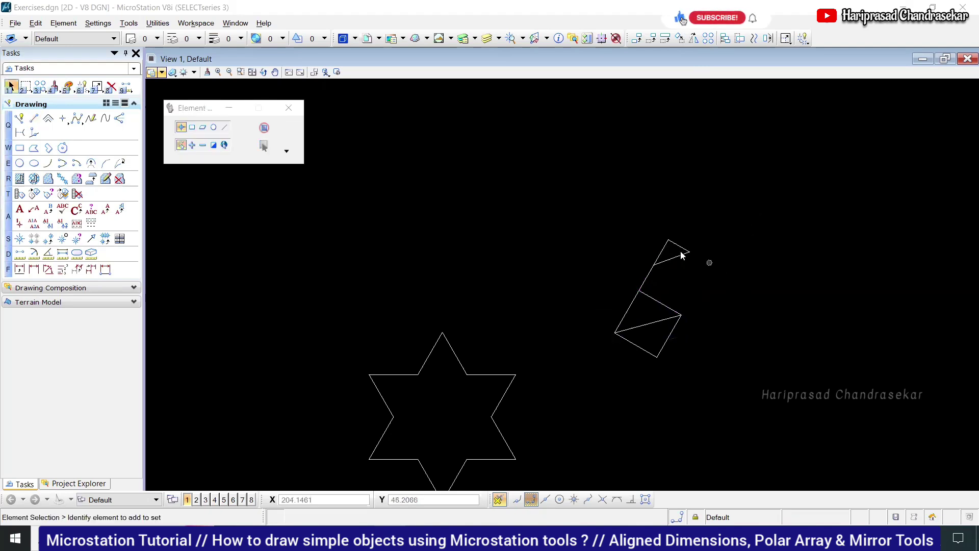
Polar-array the flag-shaped arm as 4 rotated items at 90° about the midpoint of the square's diagonal, and delete the diagonal.
{"action": "left_click_drag", "start_coordinate": [615, 222], "coordinate": [709, 307]}
{"action": "left_click", "coordinate": [708, 39]}
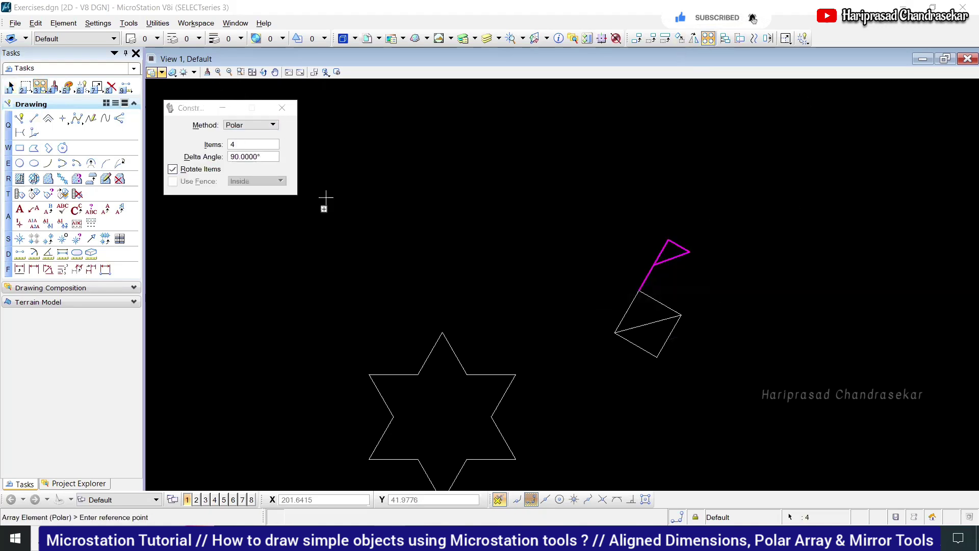
{"action": "left_click", "coordinate": [639, 290]}
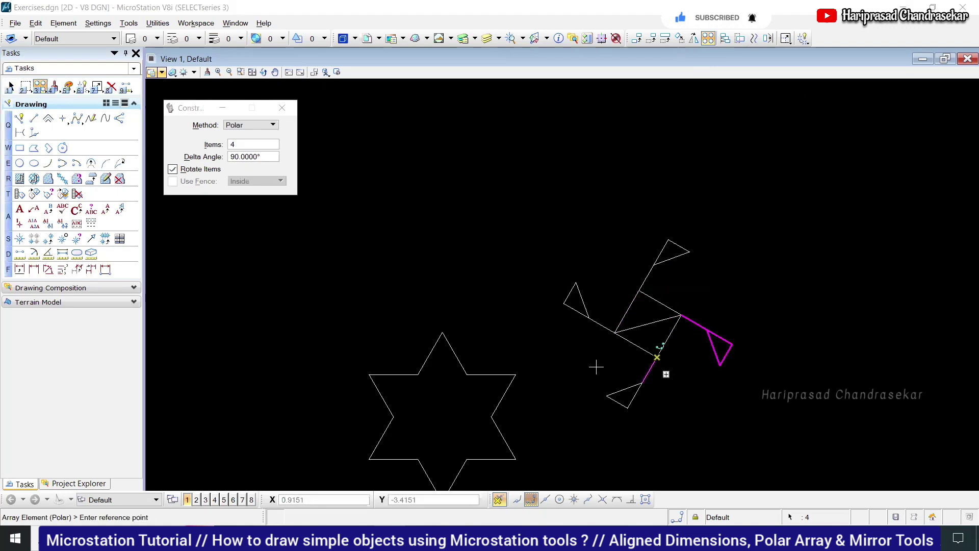
{"action": "key", "text": "Escape"}
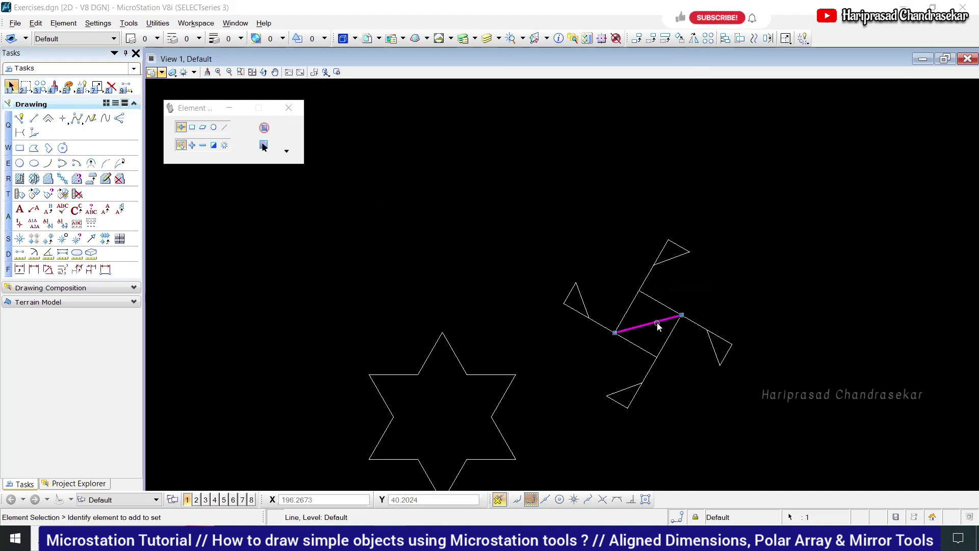
{"action": "left_click", "coordinate": [657, 323]}
{"action": "key", "text": "Delete"}
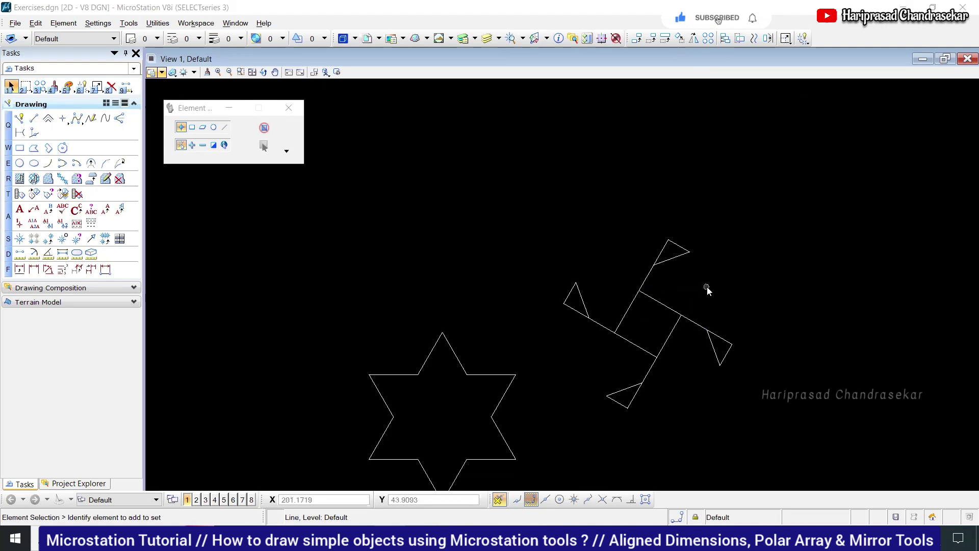
{"action": "scroll", "coordinate": [747, 301], "scroll_direction": "down", "scroll_amount": 3}
{"action": "scroll", "coordinate": [770, 291], "scroll_direction": "up", "scroll_amount": 2}
{"action": "scroll", "coordinate": [652, 280], "scroll_direction": "up", "scroll_amount": 4}
{"action": "scroll", "coordinate": [650, 279], "scroll_direction": "down", "scroll_amount": 2}
{"action": "left_click", "coordinate": [586, 300]}
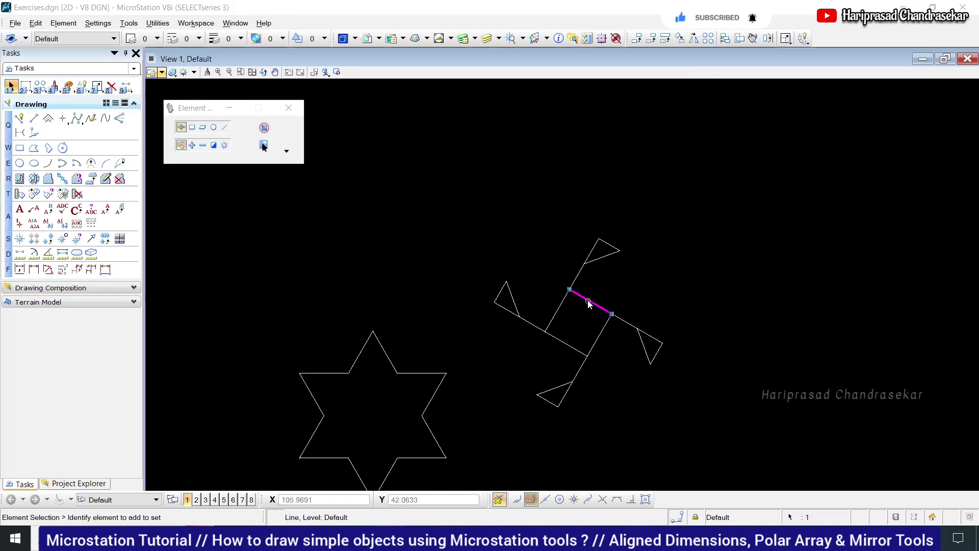
{"action": "left_click", "coordinate": [636, 291]}
{"action": "scroll", "coordinate": [650, 286], "scroll_direction": "down", "scroll_amount": 2}
{"action": "scroll", "coordinate": [629, 299], "scroll_direction": "up", "scroll_amount": 2}
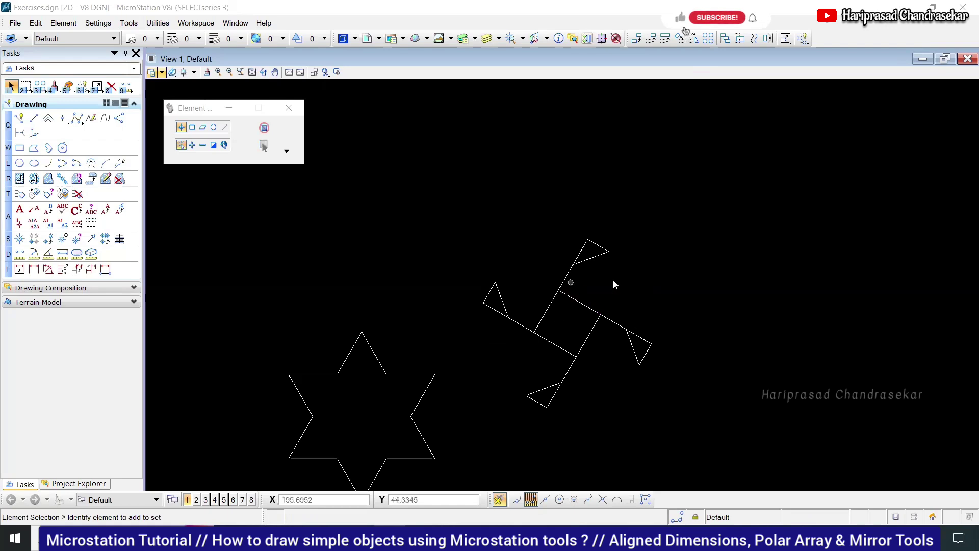
{"action": "scroll", "coordinate": [637, 276], "scroll_direction": "down", "scroll_amount": 2}
{"action": "scroll", "coordinate": [681, 293], "scroll_direction": "up", "scroll_amount": 2}
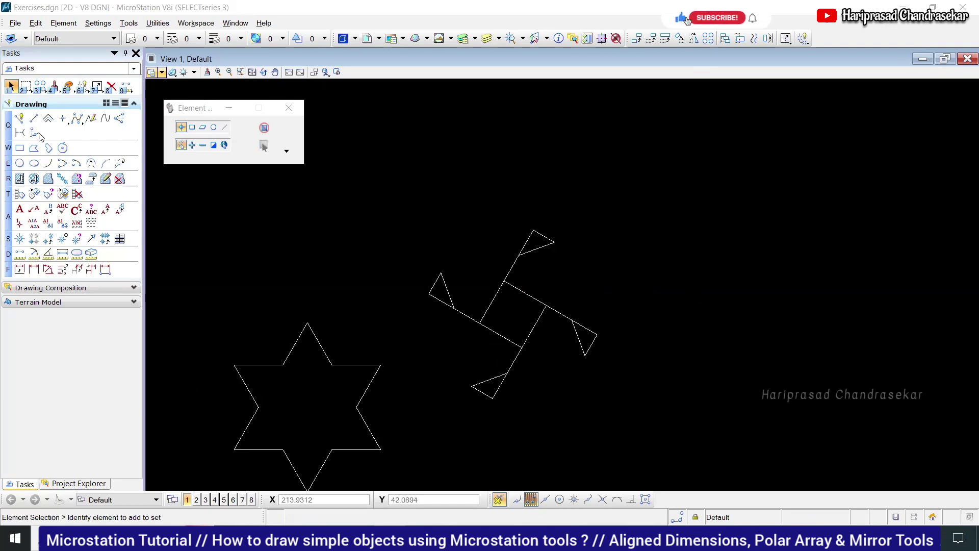
Draw a horizontal line 2 long in the empty area to the right of the pinwheel figure.
{"action": "left_click", "coordinate": [33, 119]}
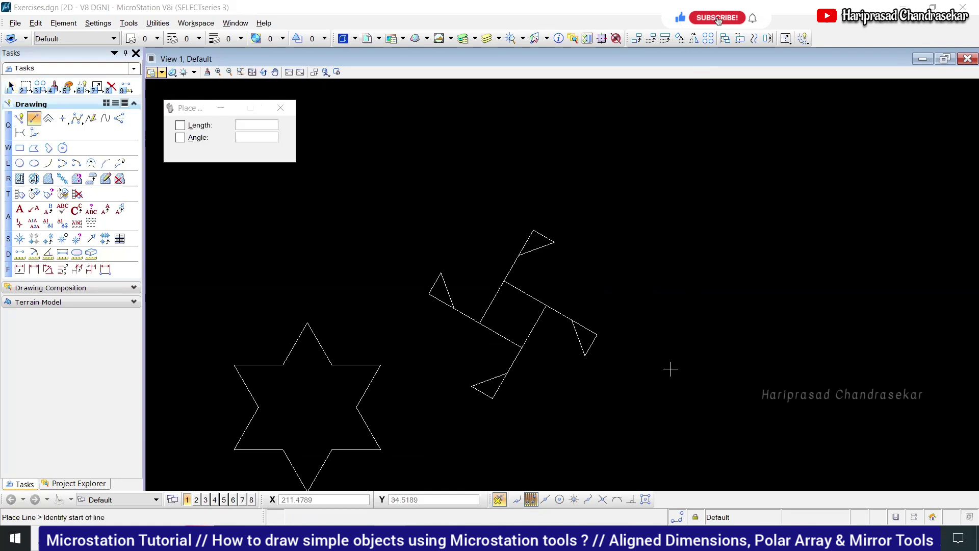
{"action": "left_click", "coordinate": [674, 370]}
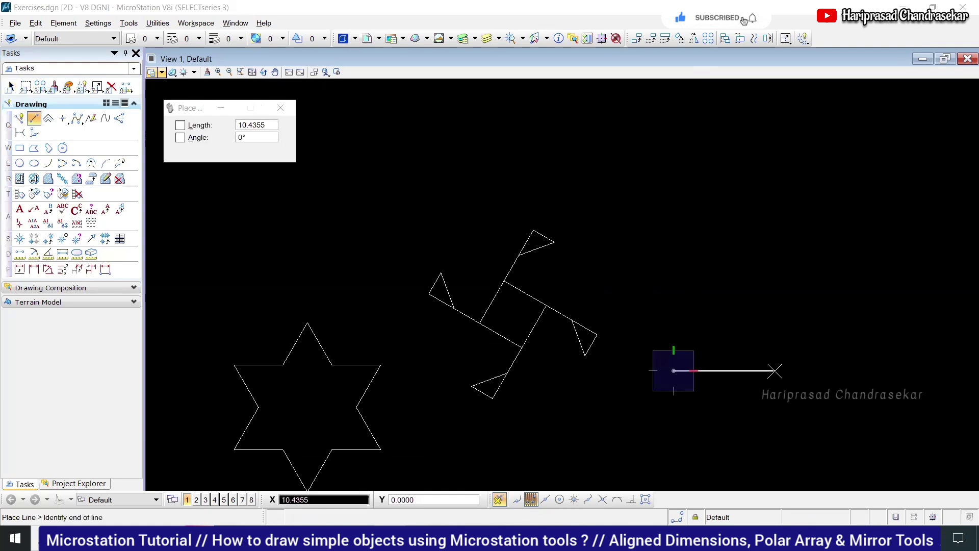
{"action": "type", "text": "20"}
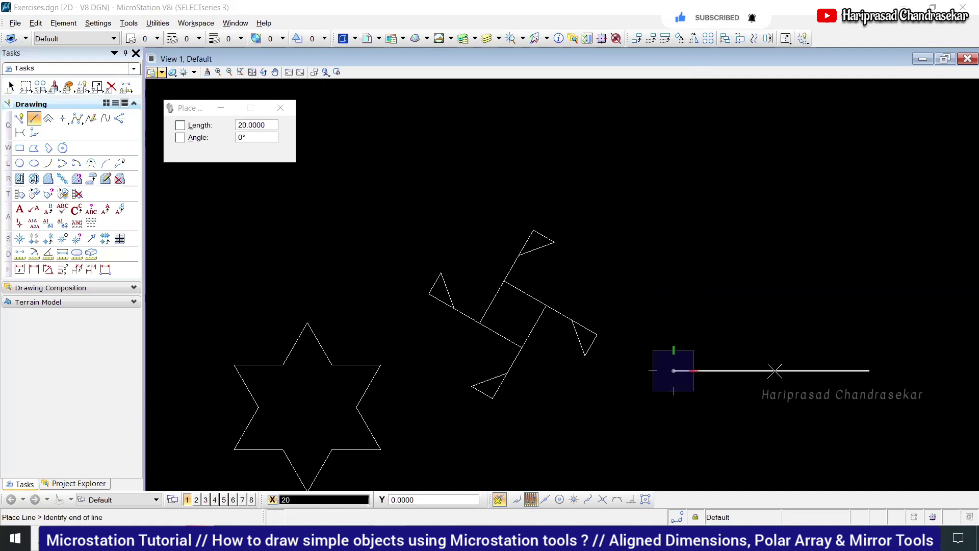
{"action": "key", "text": "BackSpace"}
{"action": "left_click", "coordinate": [775, 371]}
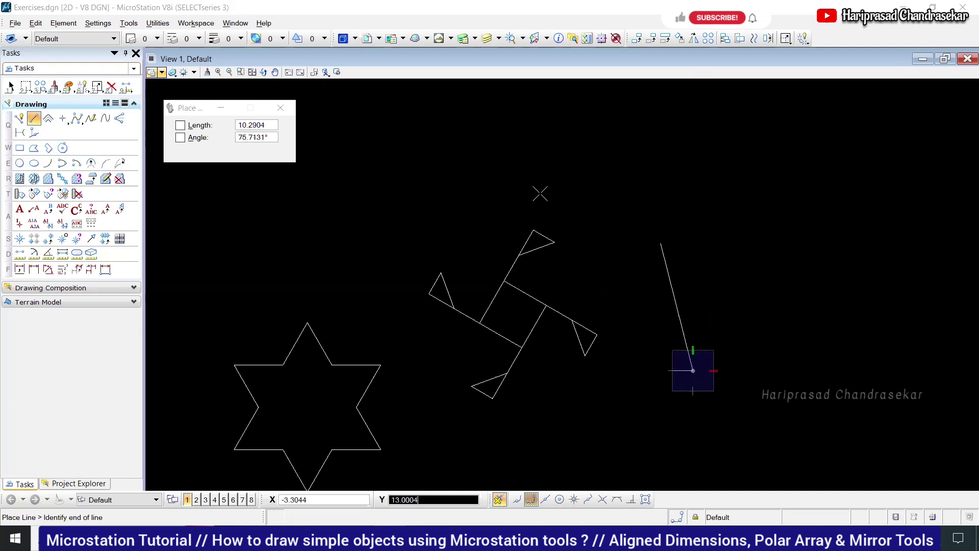
Draw a line with fixed length 8 and angle 95° upward from the left end of the short horizontal line.
{"action": "left_click", "coordinate": [180, 125]}
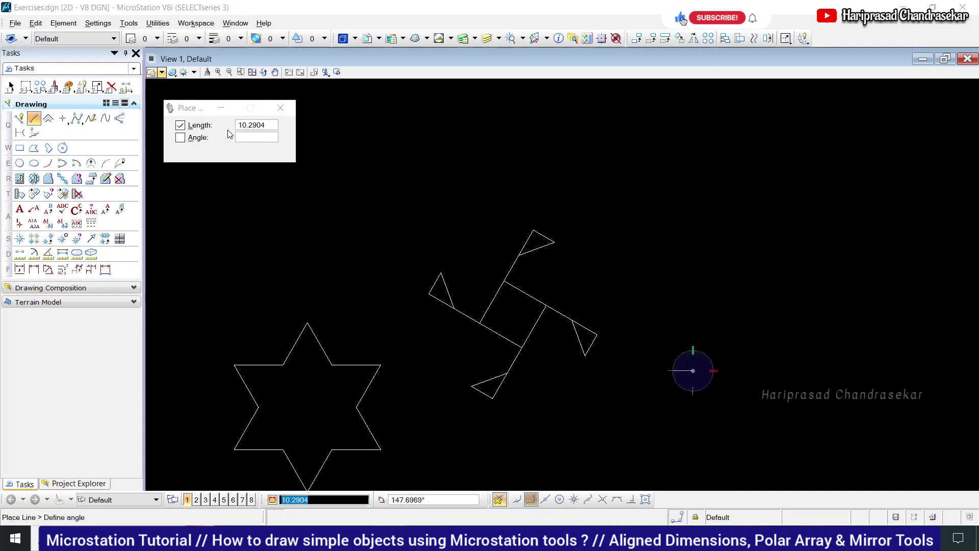
{"action": "left_click", "coordinate": [197, 137]}
{"action": "left_click", "coordinate": [275, 127]}
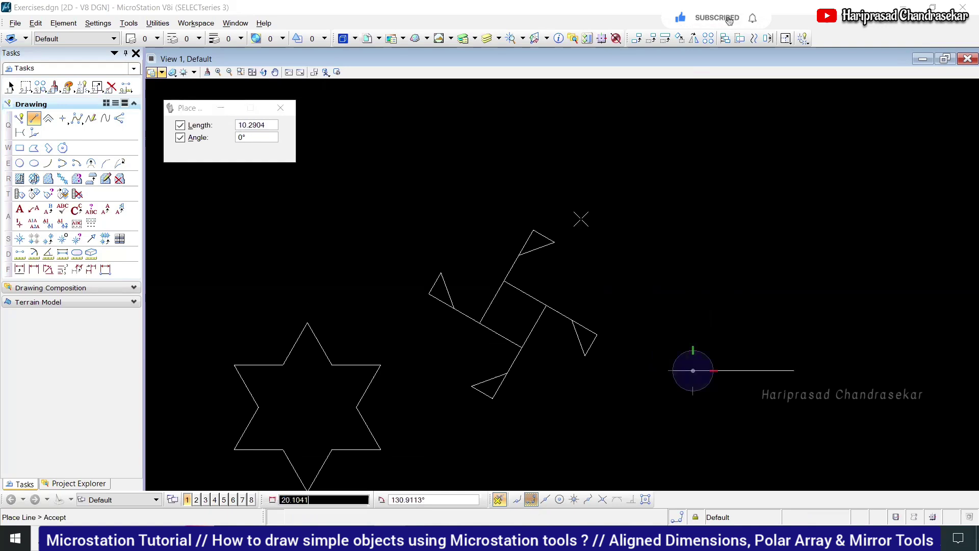
{"action": "right_click", "coordinate": [714, 303]}
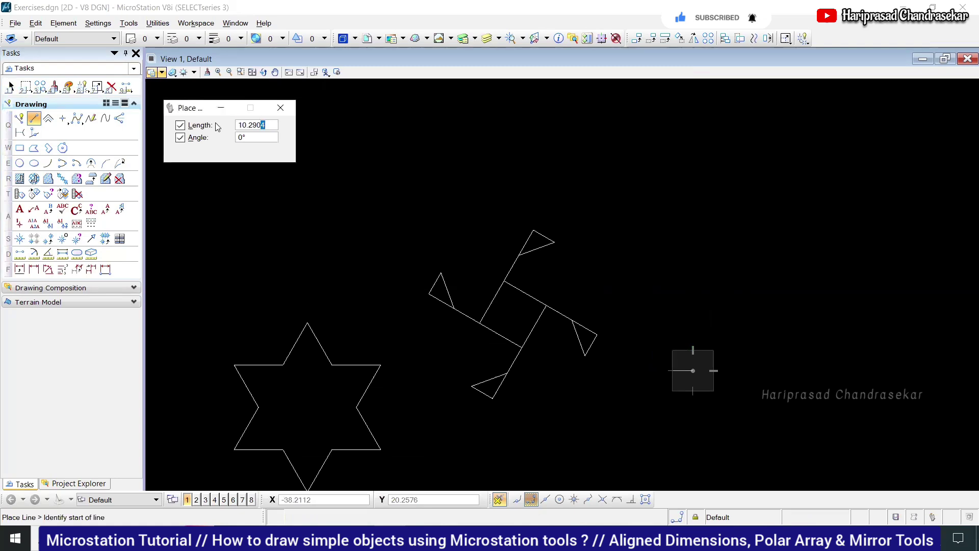
{"action": "type", "text": "8"}
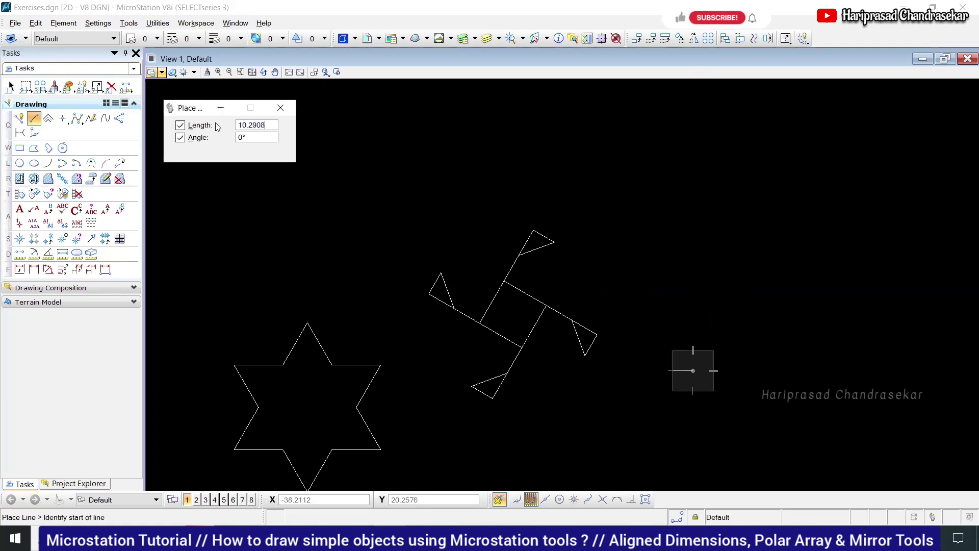
{"action": "key", "text": "shift+Tab"}
{"action": "type", "text": "8"}
{"action": "key", "text": "Tab"}
{"action": "key", "text": "Tab"}
{"action": "left_click", "coordinate": [673, 369]}
{"action": "scroll", "coordinate": [695, 320], "scroll_direction": "up", "scroll_amount": 2}
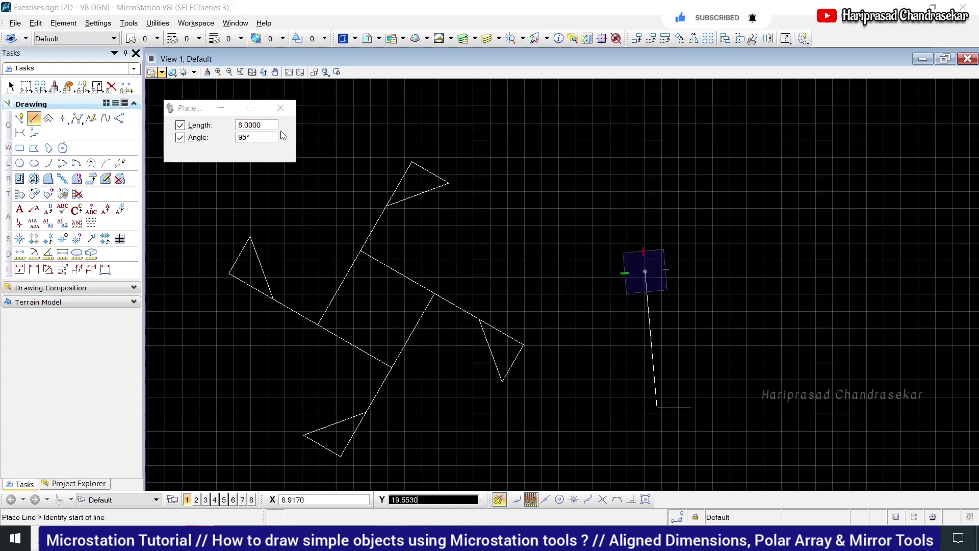
{"action": "left_click", "coordinate": [248, 126]}
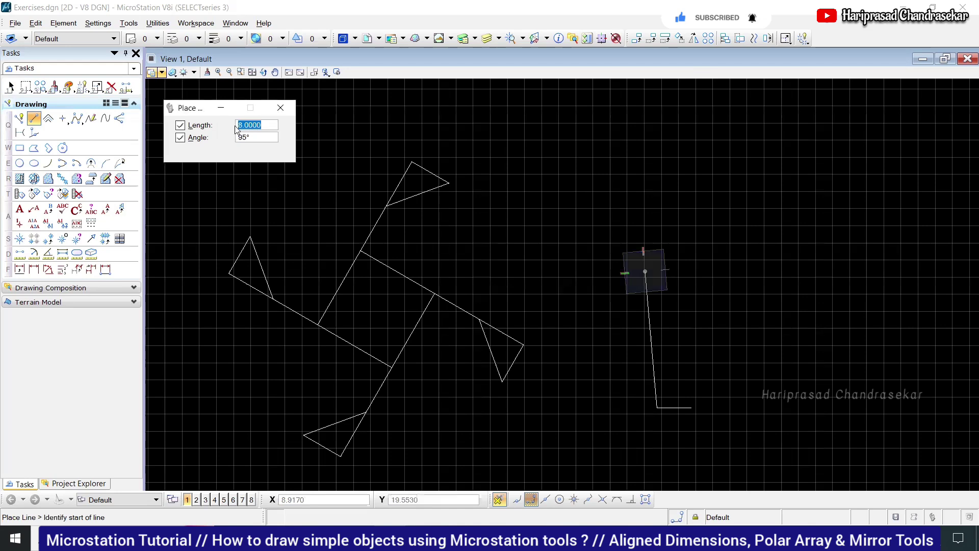
{"action": "type", "text": "8.1"}
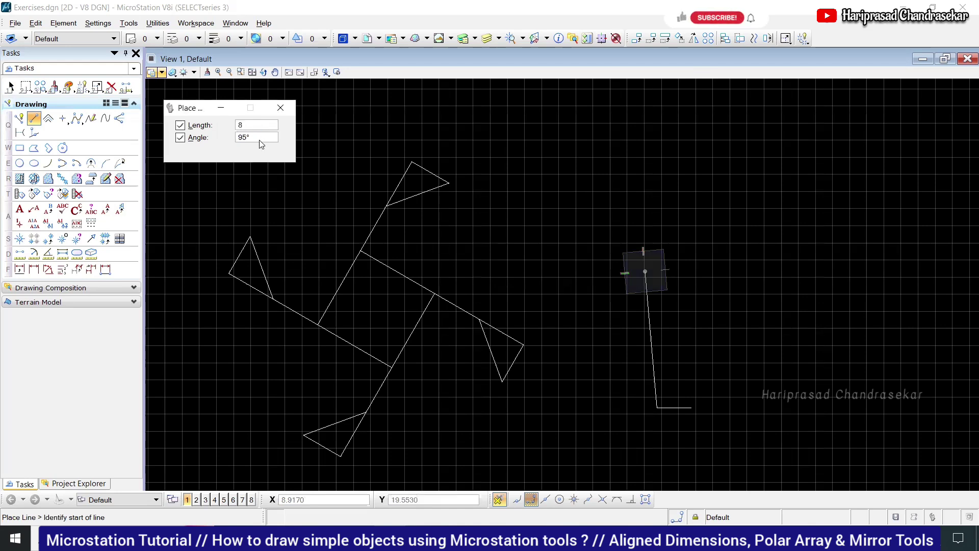
{"action": "key", "text": "Return"}
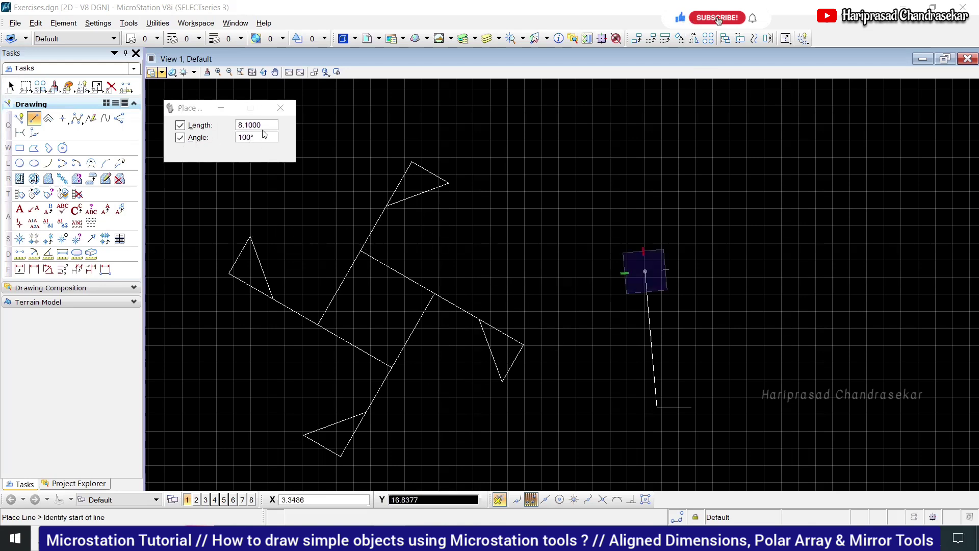
{"action": "key", "text": "Return"}
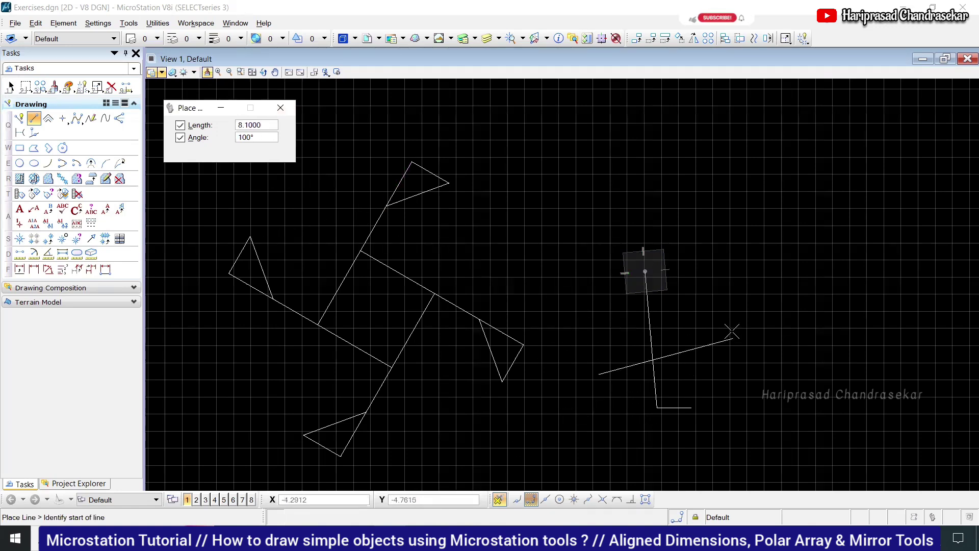
{"action": "key", "text": "Escape"}
{"action": "left_click", "coordinate": [652, 347]}
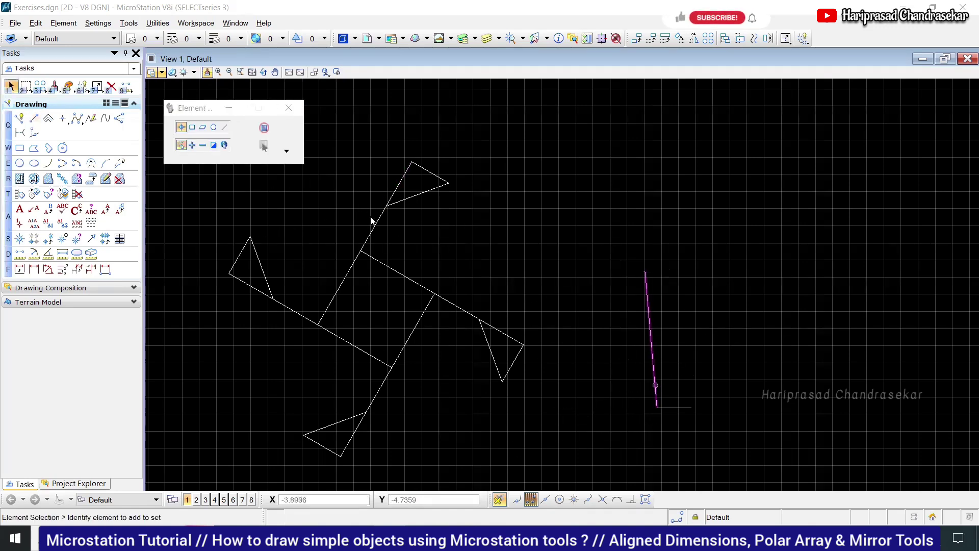
Draw a horizontal line 1 long leftward from the foot of the 95° line, without length or angle locks.
{"action": "left_click", "coordinate": [34, 118]}
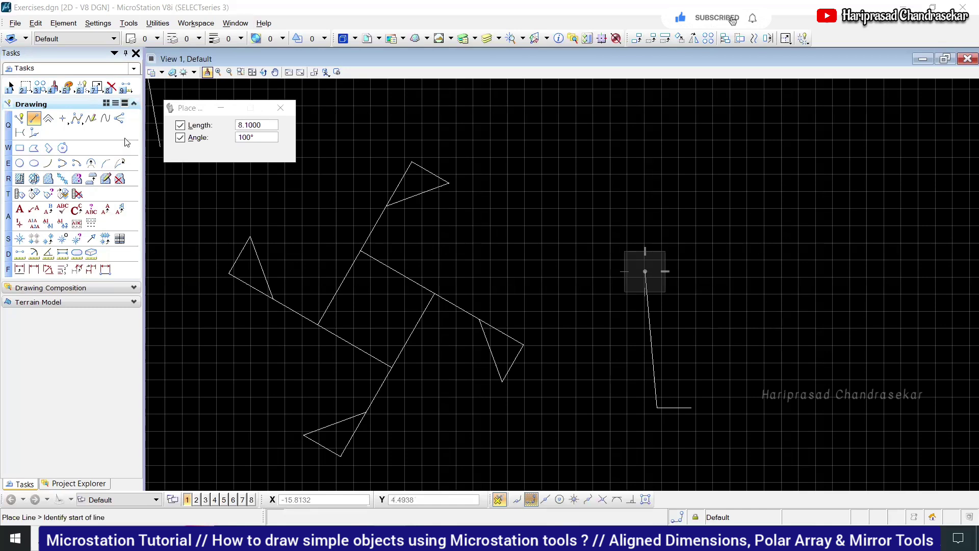
{"action": "left_click", "coordinate": [180, 125]}
{"action": "left_click", "coordinate": [180, 138]}
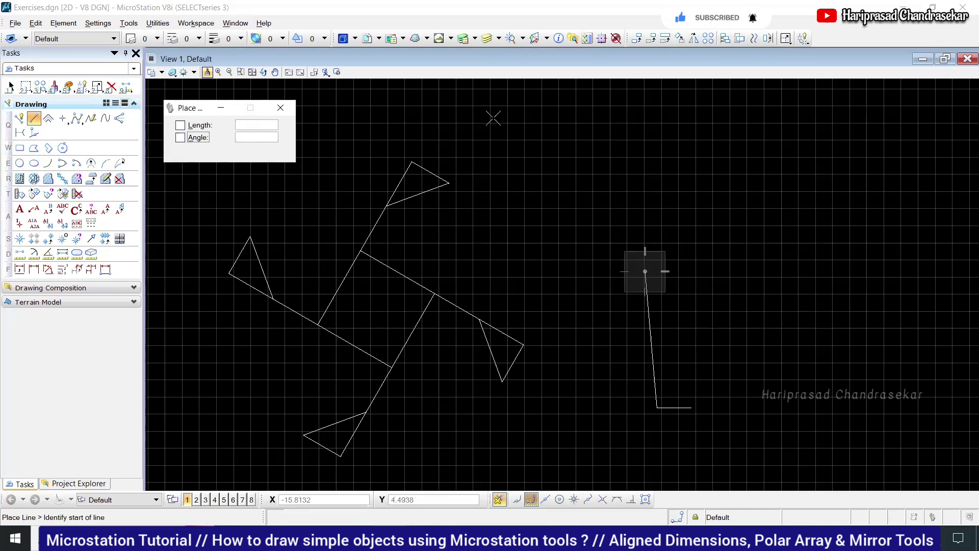
{"action": "left_click", "coordinate": [657, 407]}
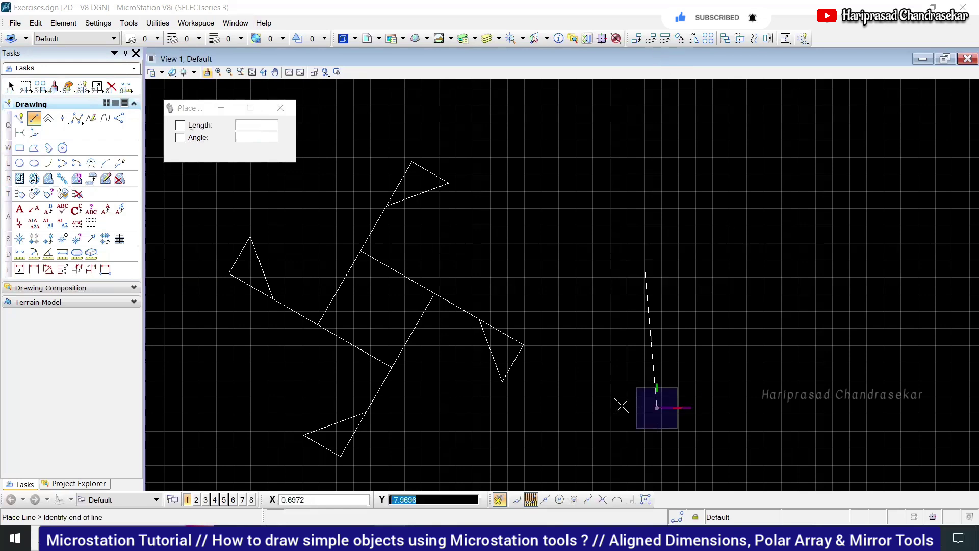
{"action": "type", "text": "1"}
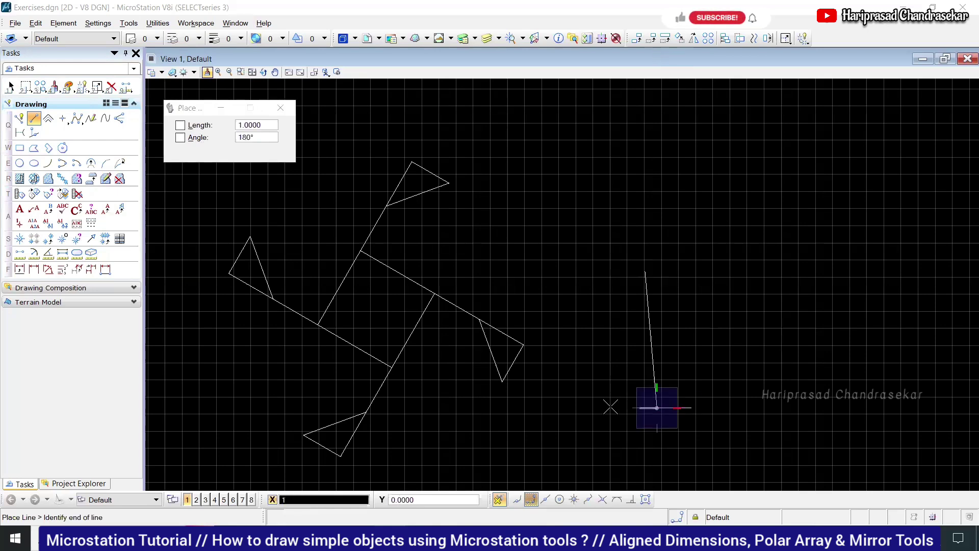
{"action": "left_click", "coordinate": [611, 407]}
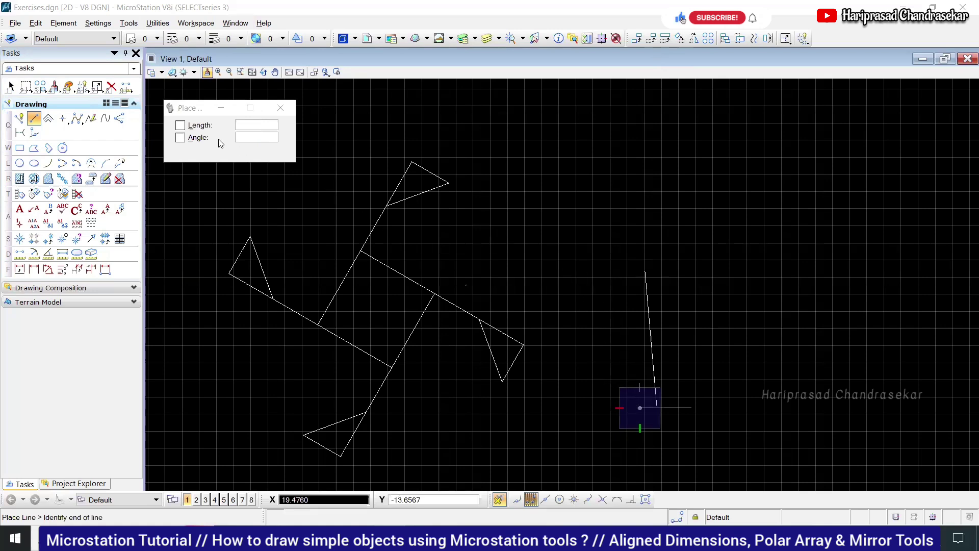
Draw a line with fixed length 8.1 and angle 100° upward from the left end of the extended base line.
{"action": "left_click", "coordinate": [180, 125]}
{"action": "left_click", "coordinate": [180, 137]}
{"action": "left_click_drag", "start_coordinate": [268, 125], "coordinate": [237, 126]}
{"action": "type", "text": "8.1"}
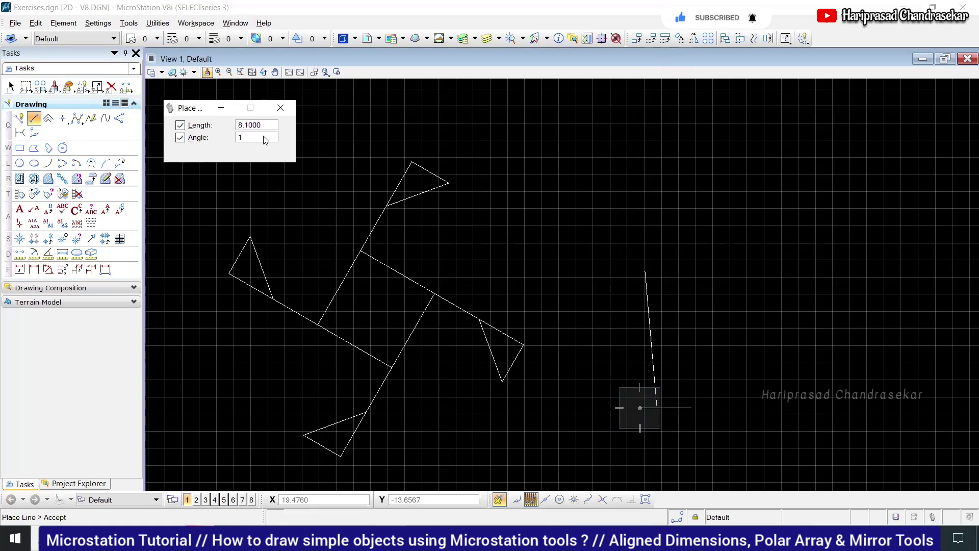
{"action": "key", "text": "Return"}
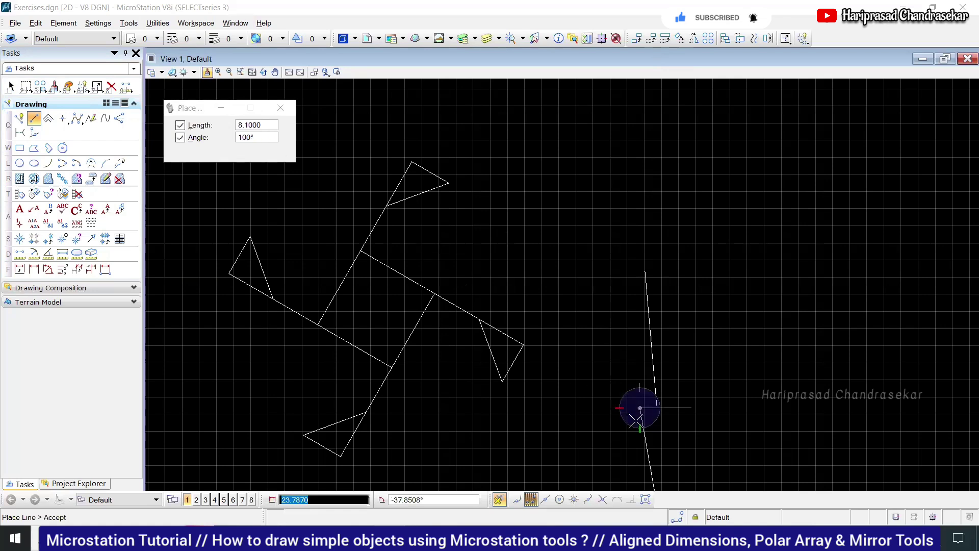
{"action": "left_click", "coordinate": [271, 130]}
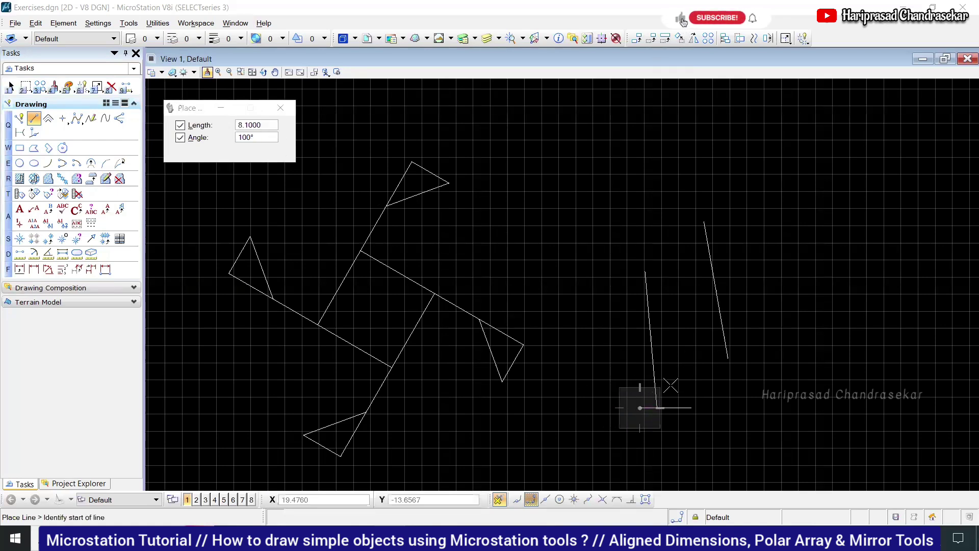
{"action": "left_click", "coordinate": [709, 348]}
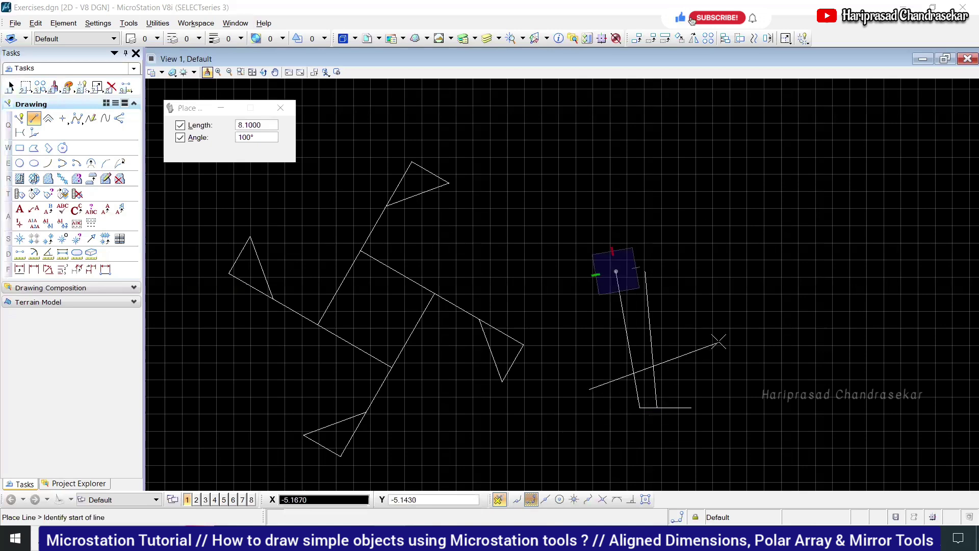
Release the length and angle locks and draw a horizontal line 1 long leftward from the foot of the 100° line.
{"action": "left_click", "coordinate": [272, 156]}
{"action": "left_click", "coordinate": [180, 126]}
{"action": "left_click", "coordinate": [180, 138]}
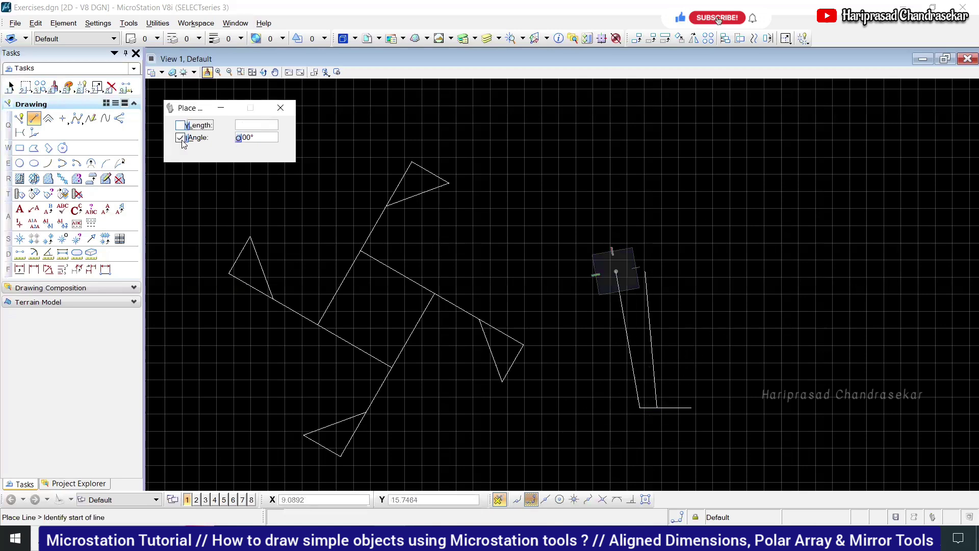
{"action": "left_click", "coordinate": [640, 407]}
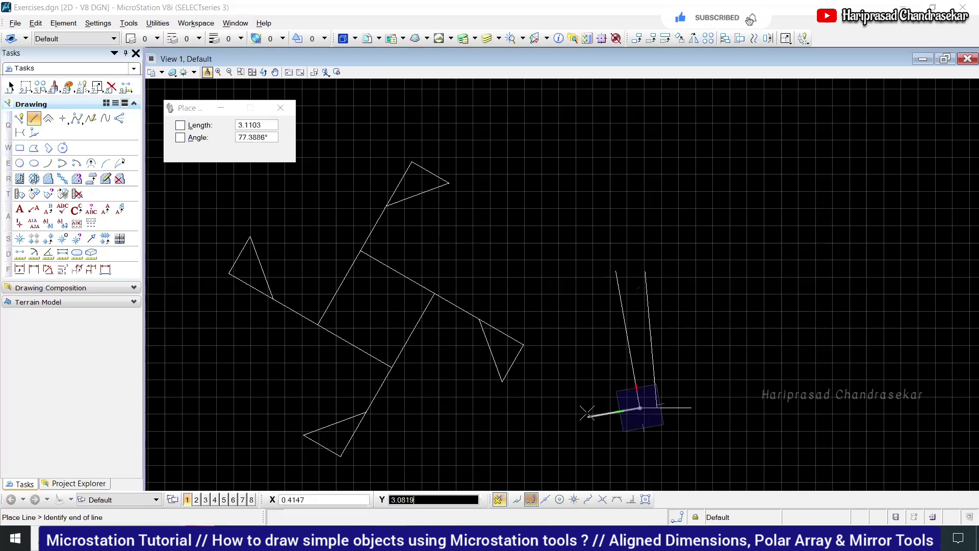
{"action": "key", "text": "Escape"}
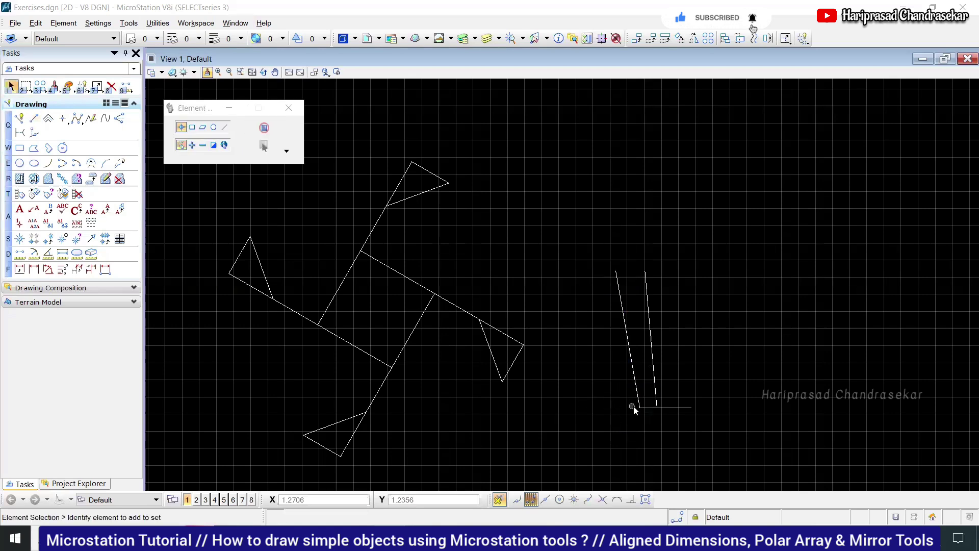
{"action": "left_click", "coordinate": [34, 120]}
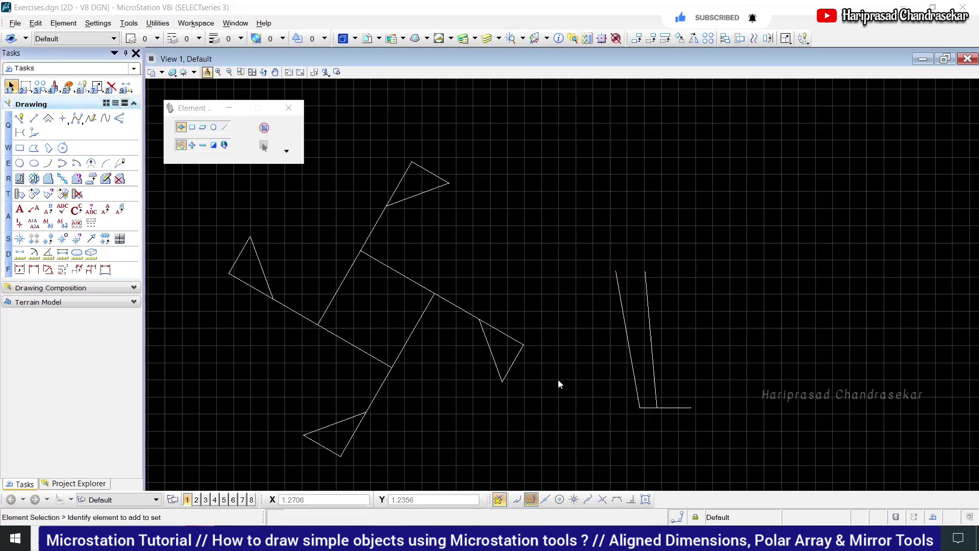
{"action": "left_click", "coordinate": [640, 407]}
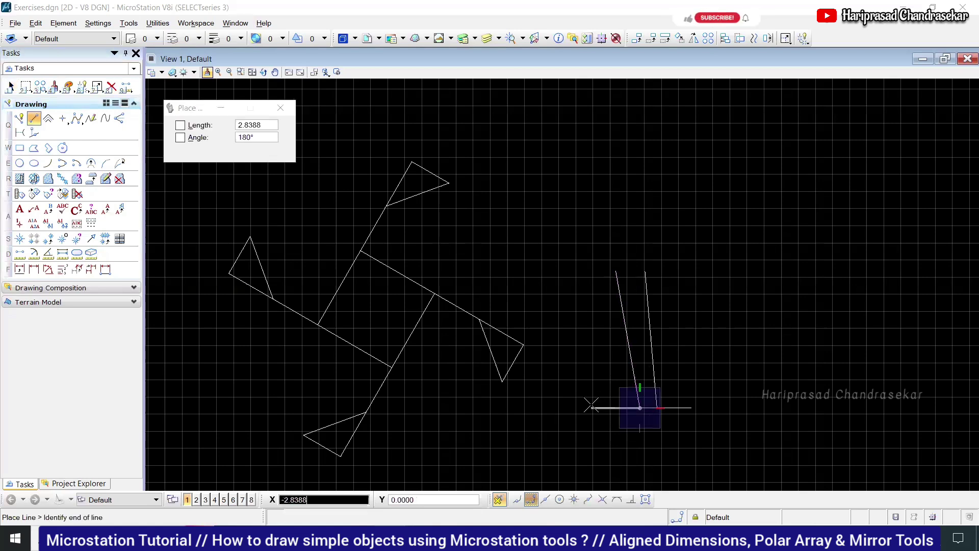
{"action": "type", "text": "10"}
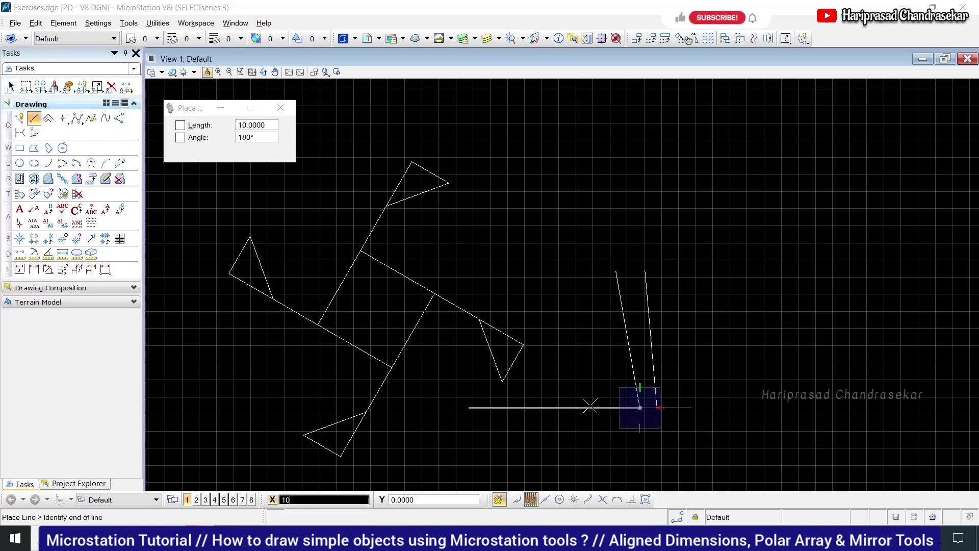
{"action": "key", "text": "BackSpace"}
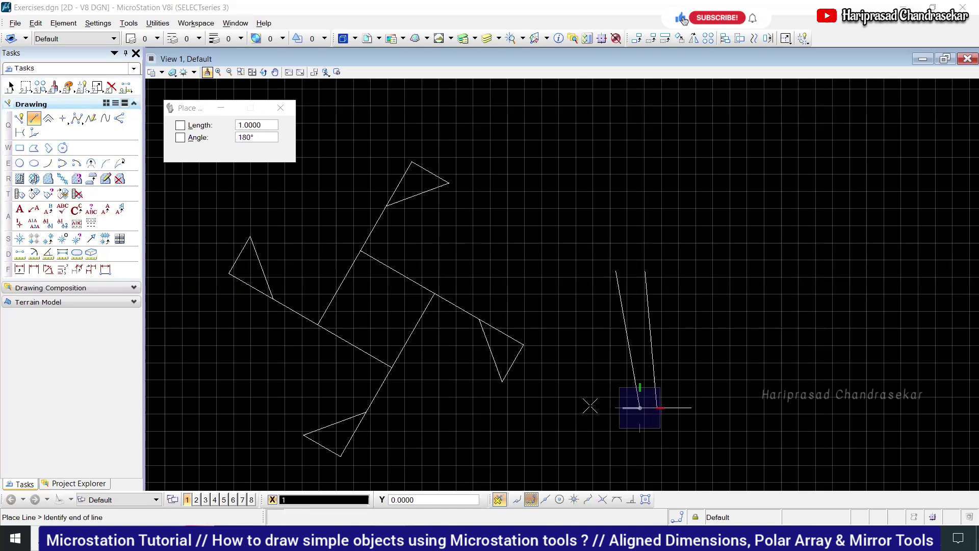
{"action": "left_click", "coordinate": [590, 405]}
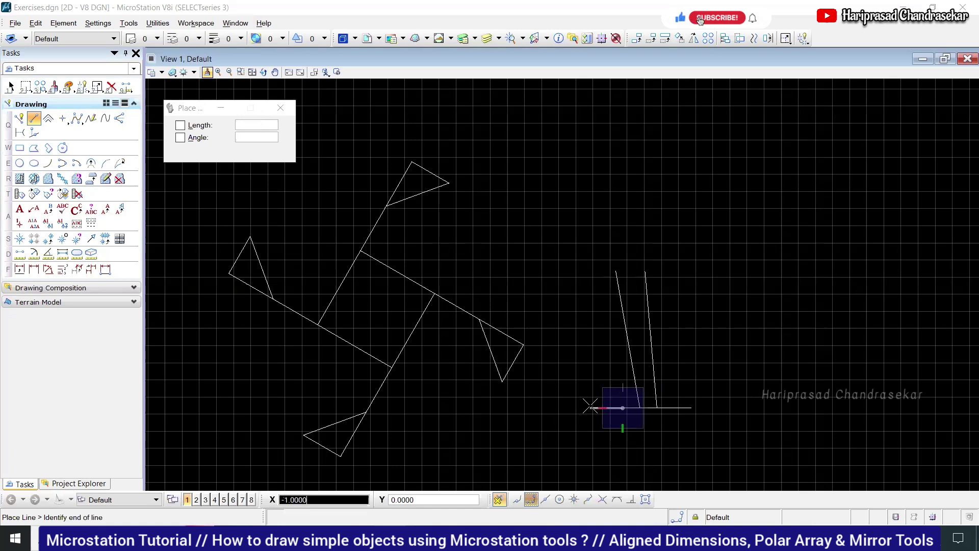
Draw a line with fixed length 8.2 and angle 120° upward from the left end of the base line.
{"action": "left_click", "coordinate": [188, 126]}
{"action": "left_click", "coordinate": [186, 139]}
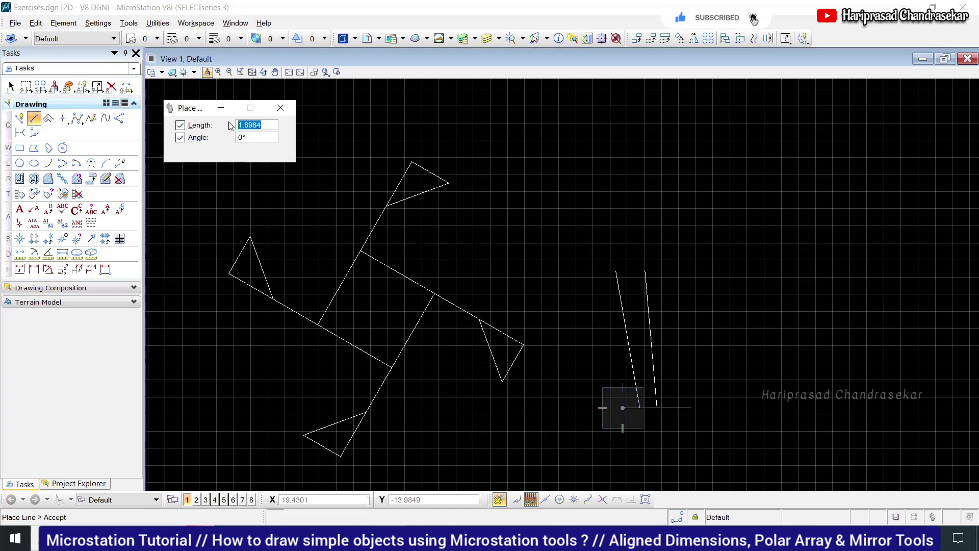
{"action": "type", "text": "8.2"}
{"action": "key", "text": "Tab"}
{"action": "type", "text": "120"}
{"action": "left_click", "coordinate": [267, 129]}
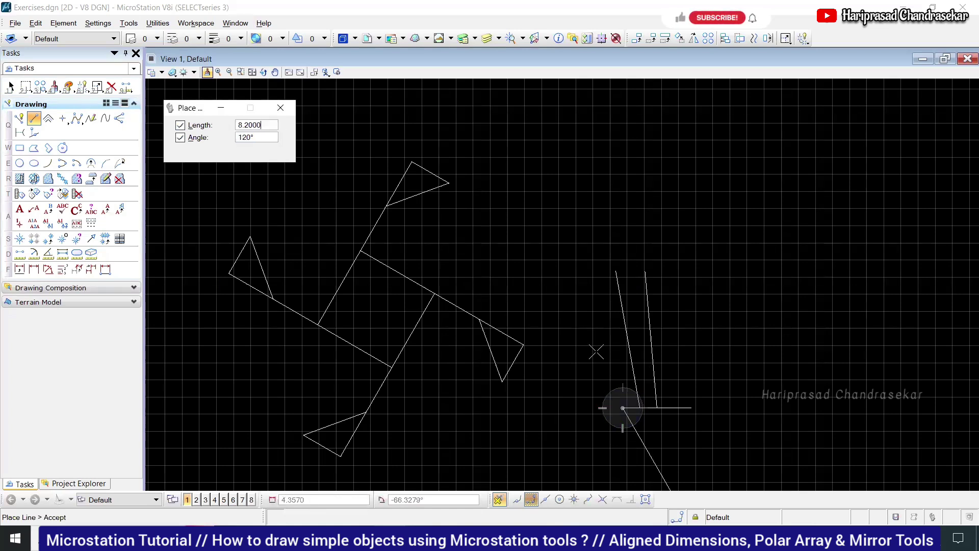
{"action": "left_click", "coordinate": [591, 337]}
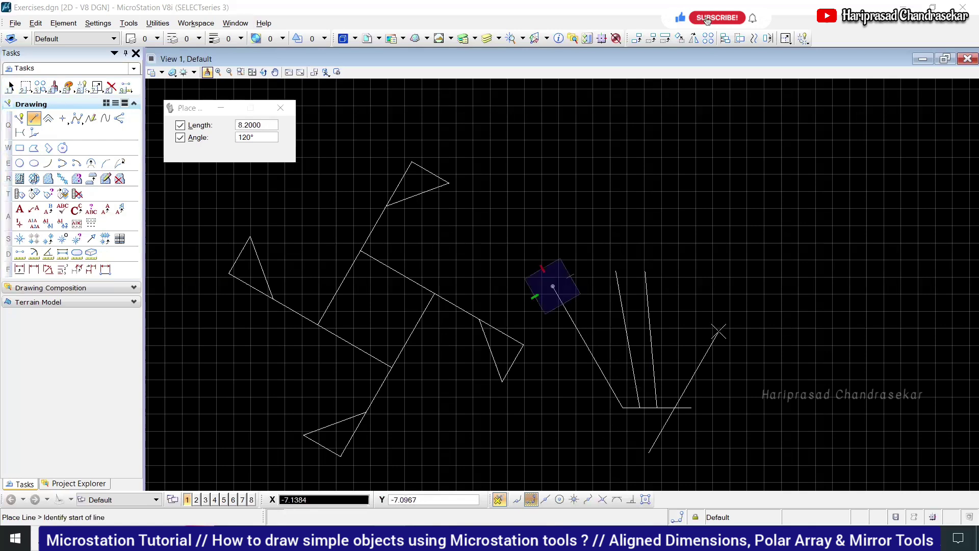
{"action": "key", "text": "Escape"}
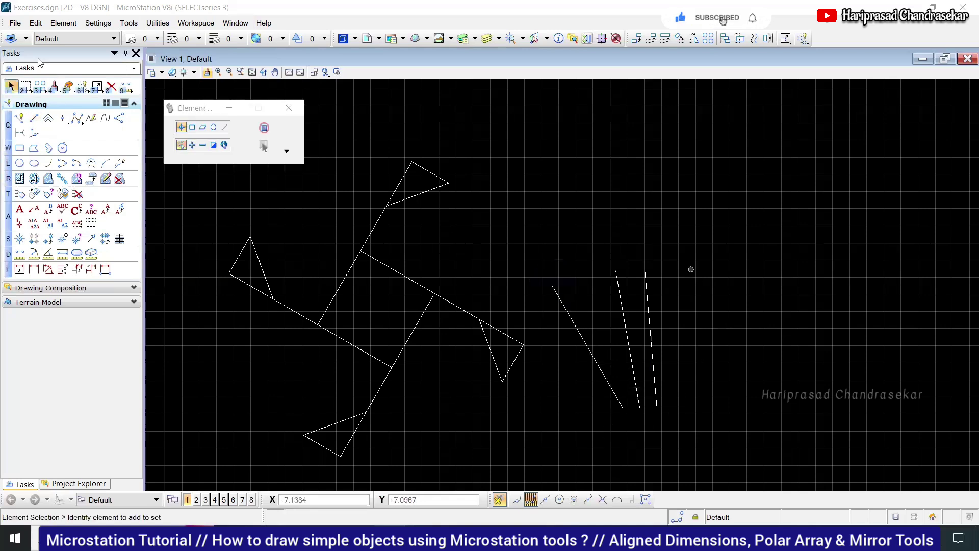
Connect the upper ends of the 120°, 100° and 95° lines with unconstrained lines.
{"action": "left_click", "coordinate": [34, 119]}
{"action": "key", "text": "ctrl+z"}
{"action": "left_click", "coordinate": [179, 125]}
{"action": "left_click", "coordinate": [179, 137]}
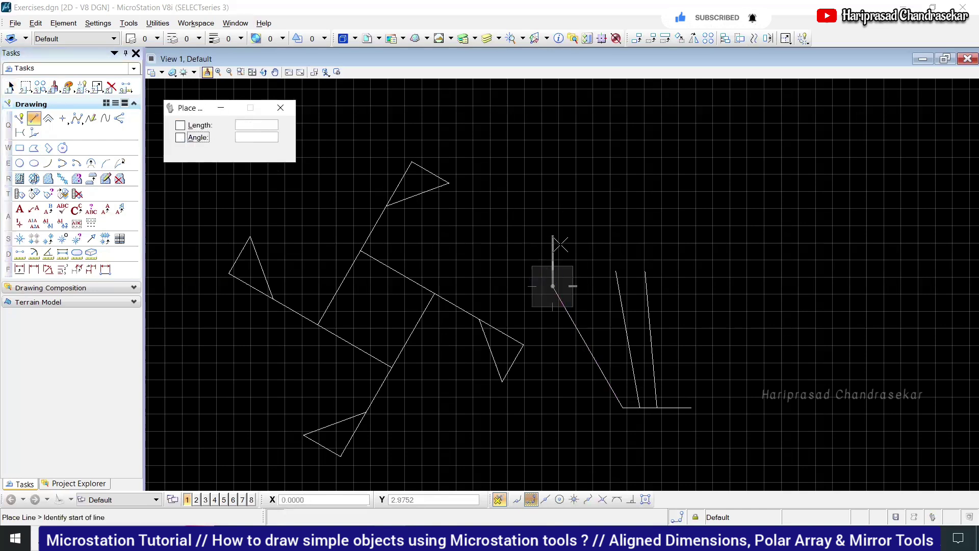
{"action": "left_click", "coordinate": [553, 286]}
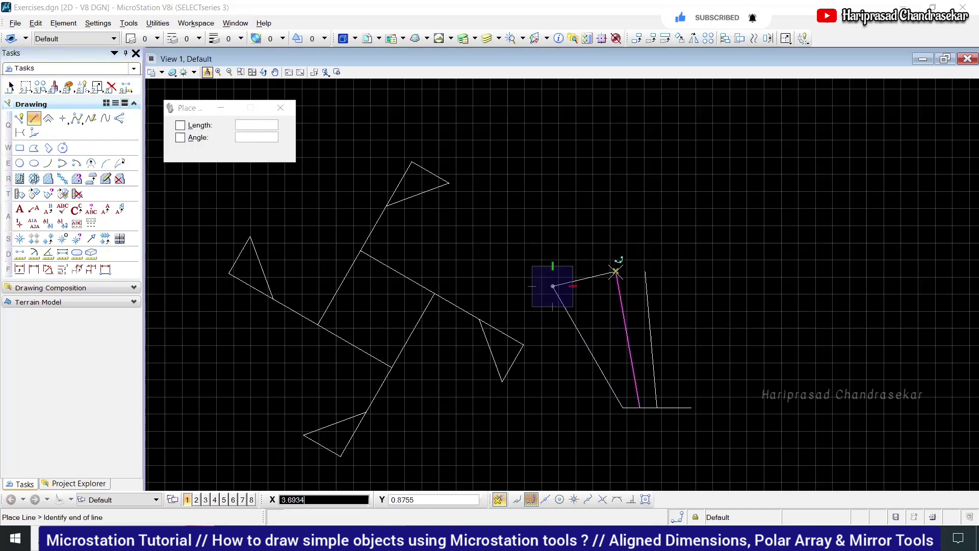
{"action": "left_click", "coordinate": [645, 272]}
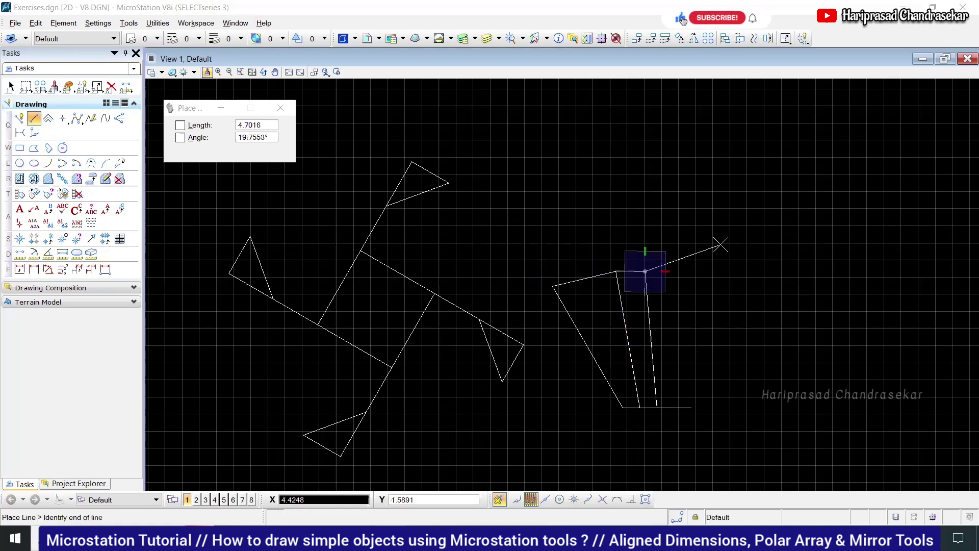
{"action": "right_click", "coordinate": [728, 289]}
{"action": "scroll", "coordinate": [632, 270], "scroll_direction": "up", "scroll_amount": 3}
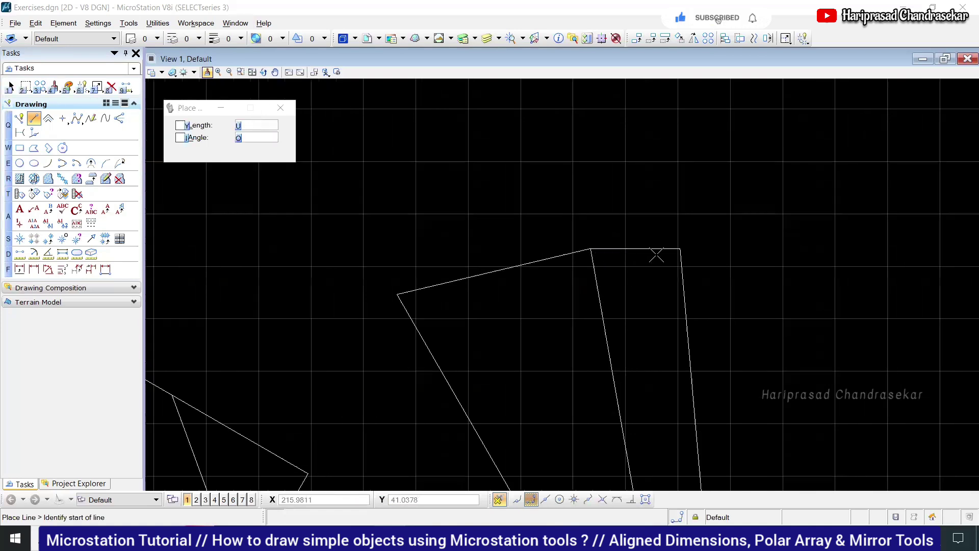
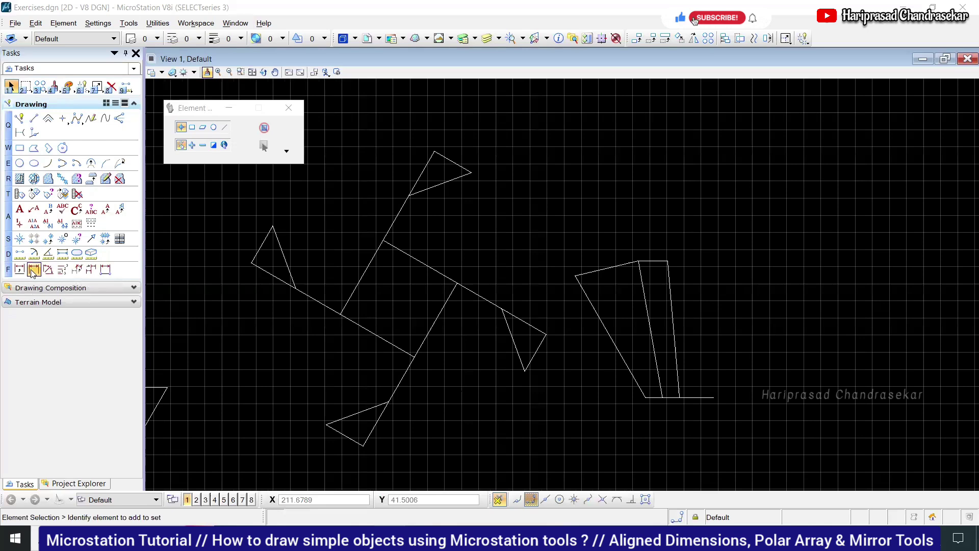
{"action": "left_click", "coordinate": [668, 261]}
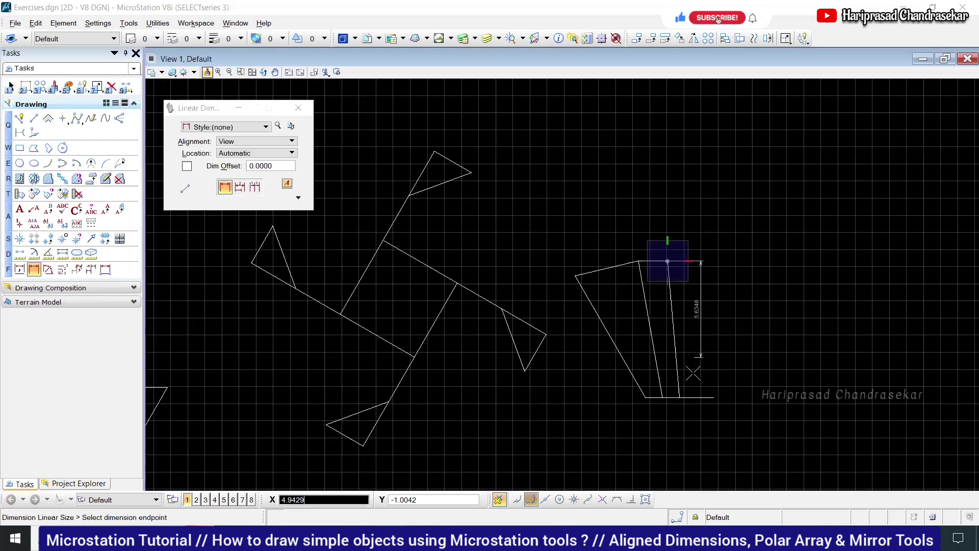
{"action": "left_click", "coordinate": [680, 397]}
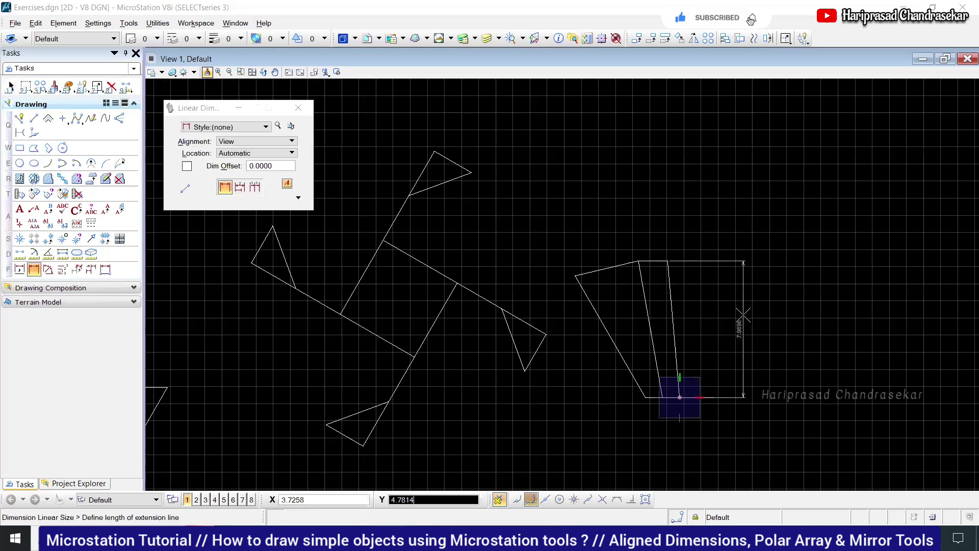
{"action": "key", "text": "Escape"}
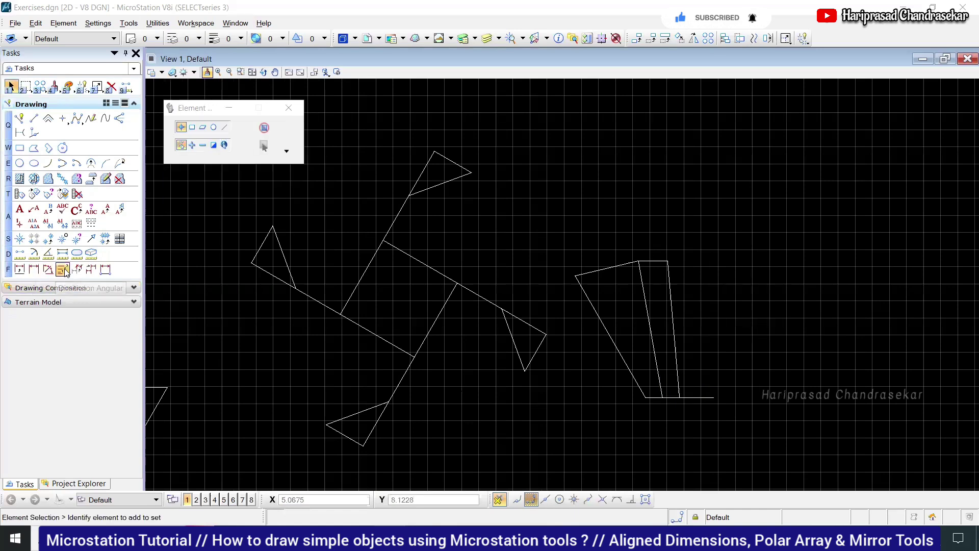
{"action": "left_click", "coordinate": [19, 271]}
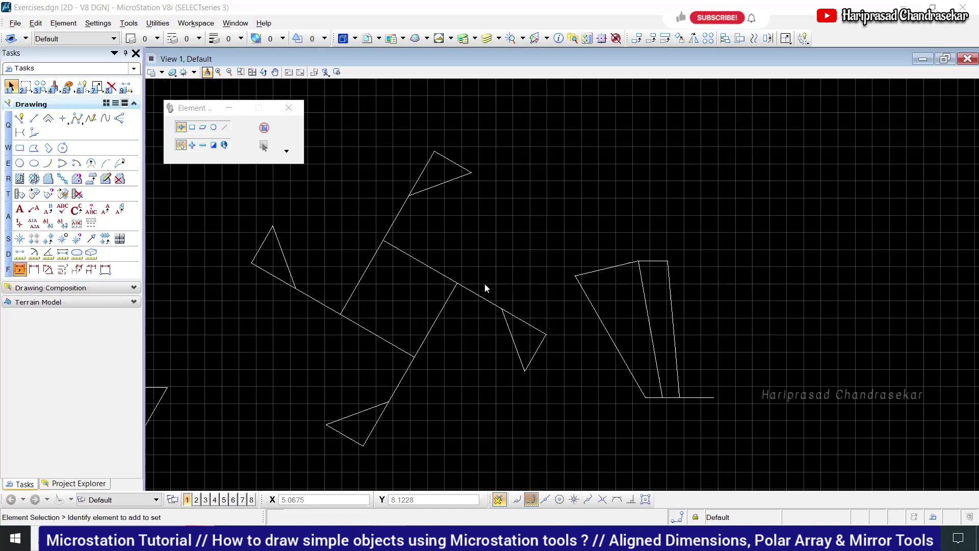
{"action": "left_click", "coordinate": [667, 261]}
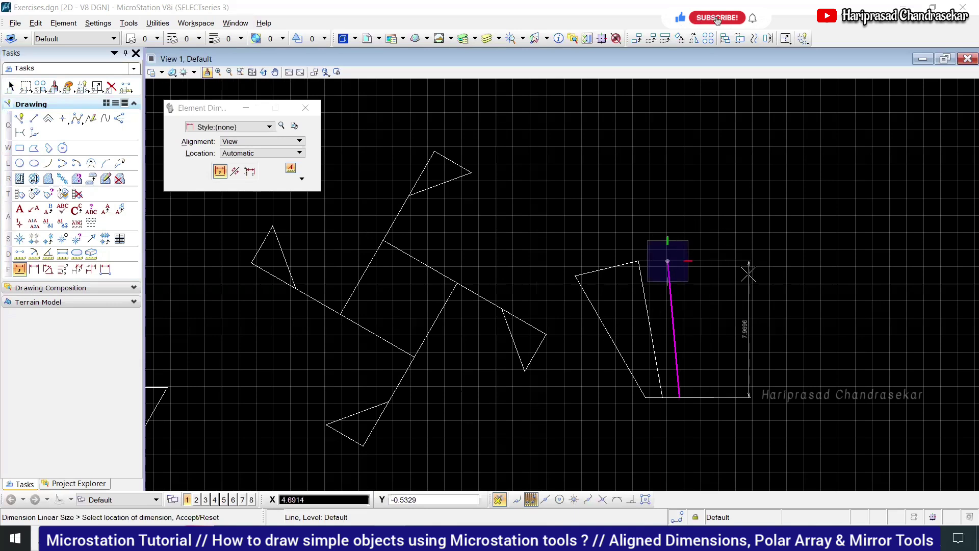
{"action": "right_click", "coordinate": [708, 250]}
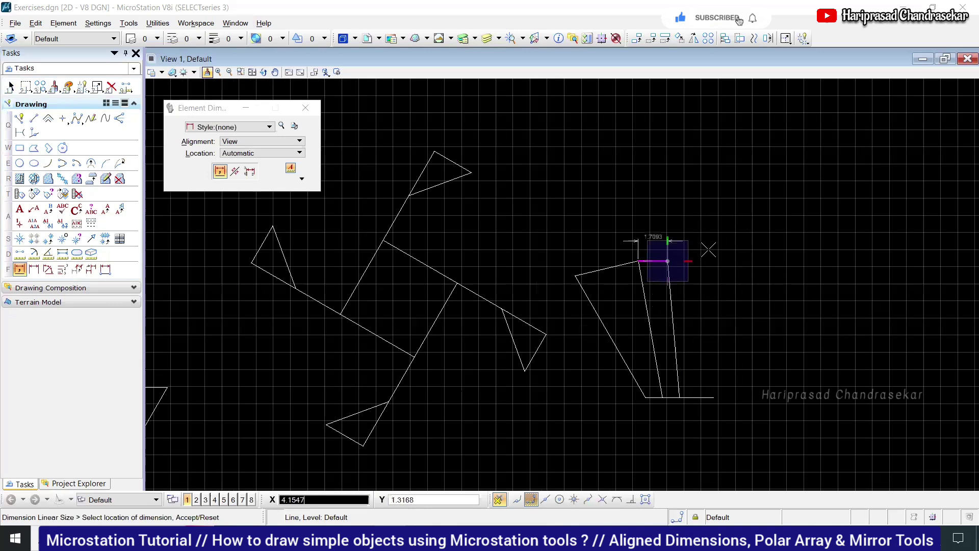
{"action": "key", "text": "Escape"}
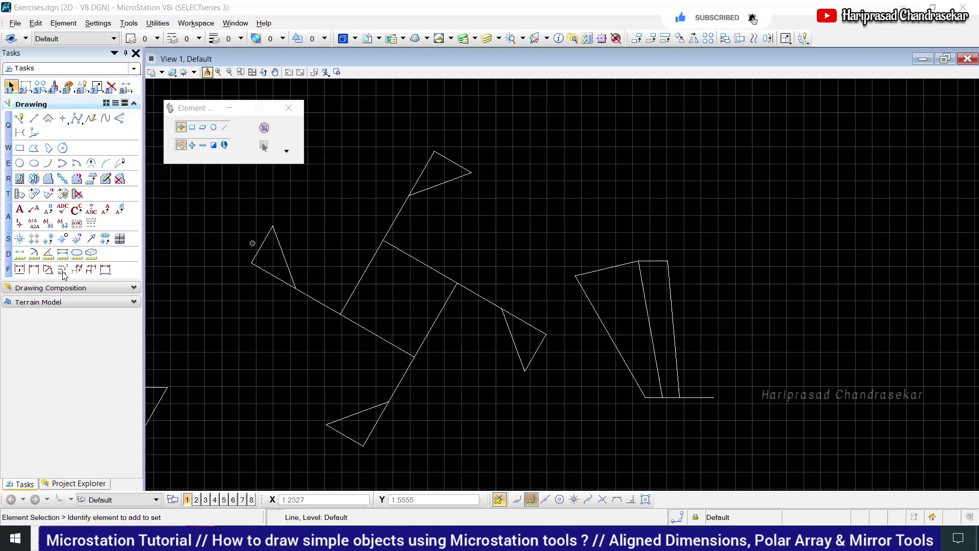
{"action": "left_click", "coordinate": [35, 270]}
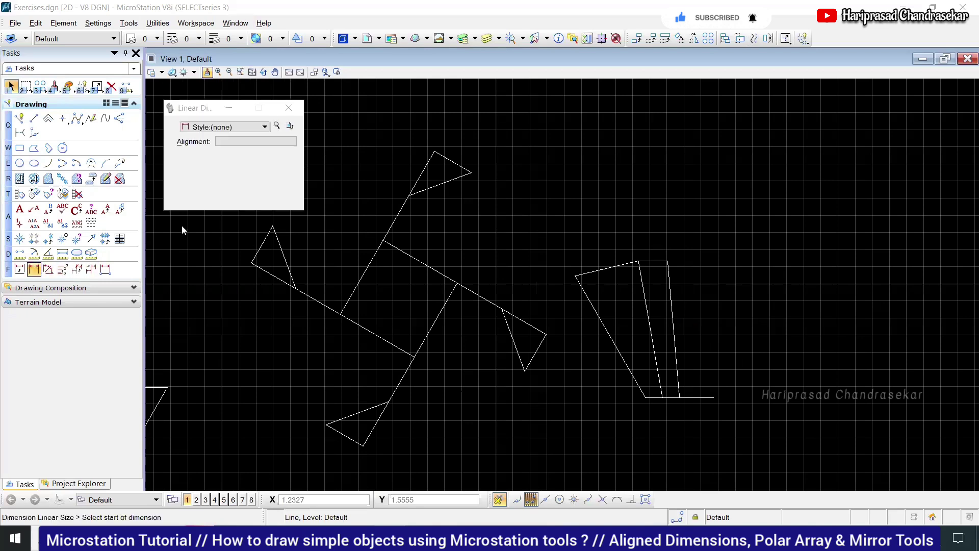
{"action": "left_click", "coordinate": [256, 141]}
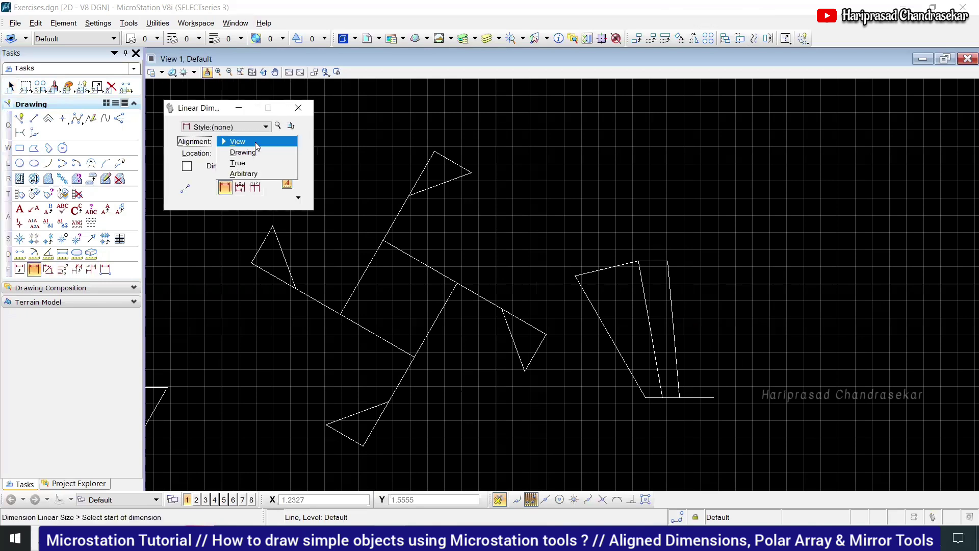
{"action": "left_click", "coordinate": [256, 143]}
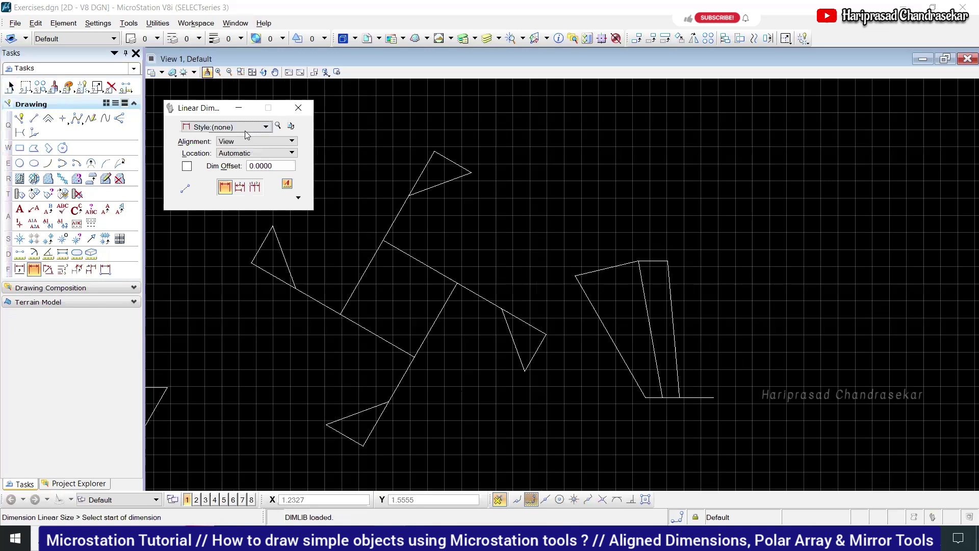
{"action": "left_click", "coordinate": [272, 153]}
{"action": "left_click", "coordinate": [245, 163]}
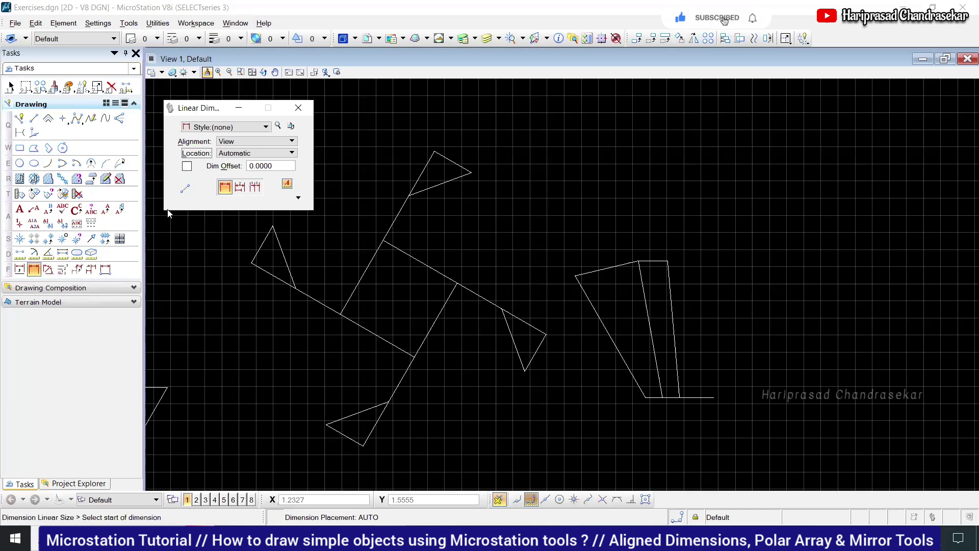
{"action": "left_click", "coordinate": [299, 108]}
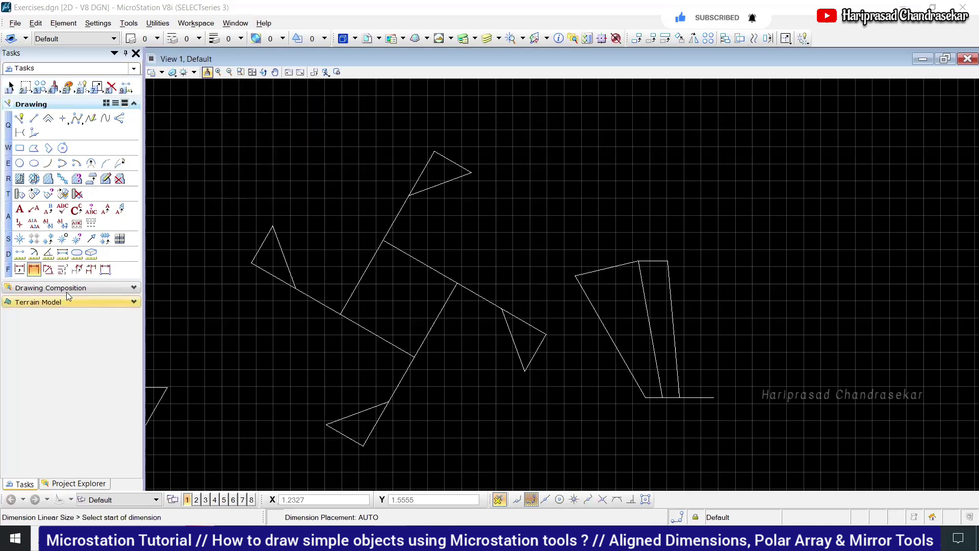
Try to dimension the fan's 95° line with the Element Dimension tool in View alignment.
{"action": "left_click", "coordinate": [19, 270]}
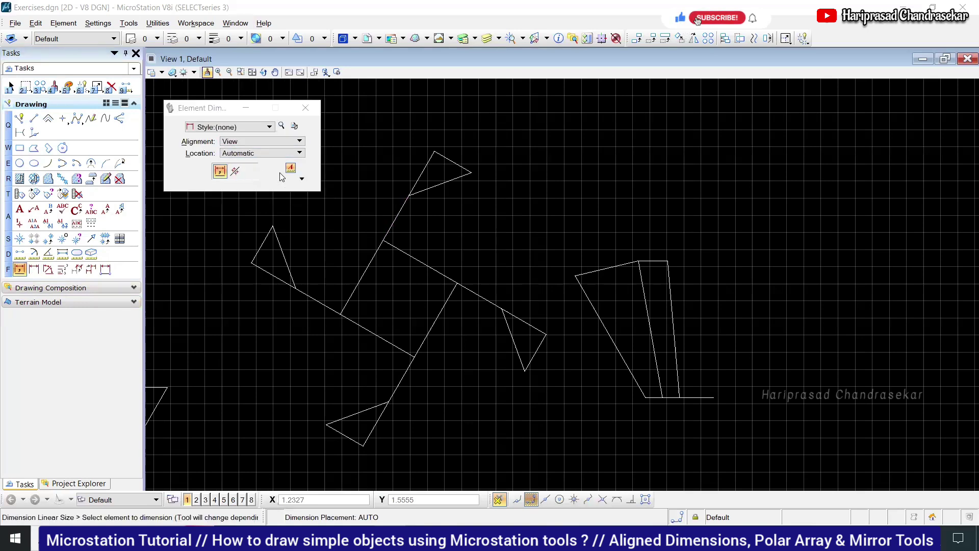
{"action": "left_click", "coordinate": [670, 282]}
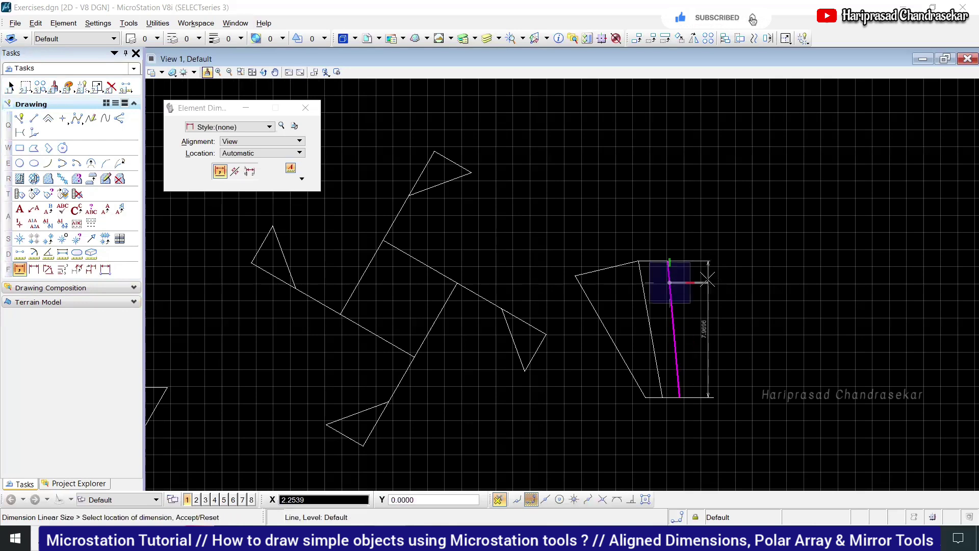
{"action": "scroll", "coordinate": [707, 286], "scroll_direction": "up", "scroll_amount": 2}
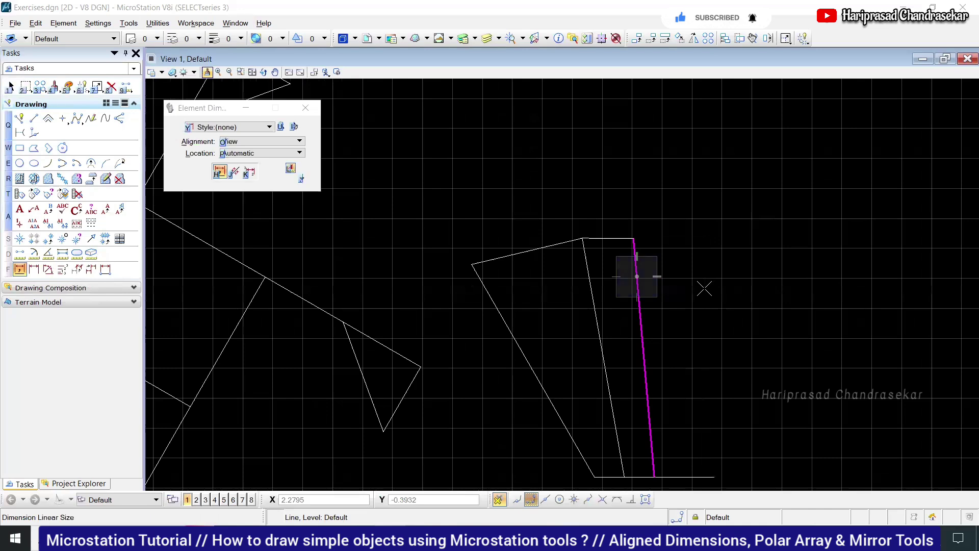
{"action": "key", "text": "Escape"}
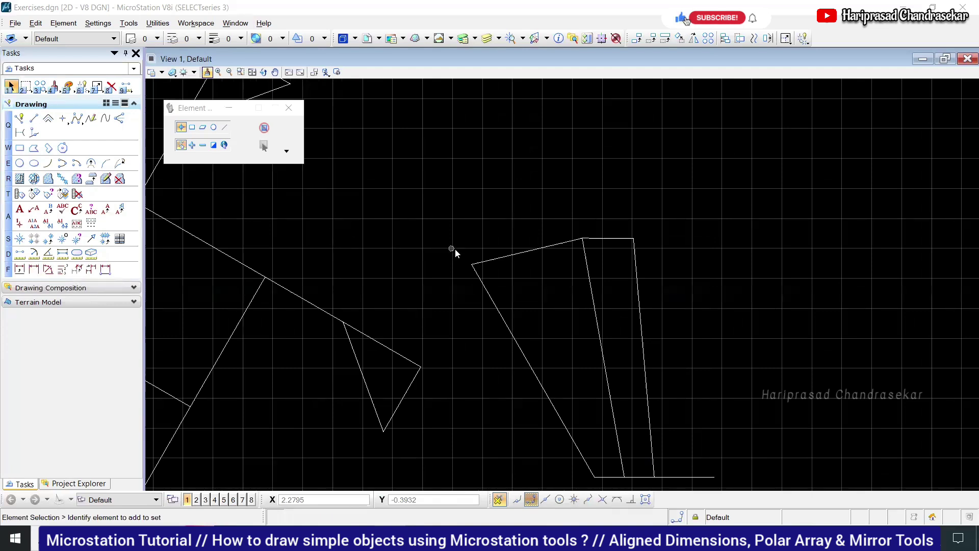
{"action": "scroll", "coordinate": [453, 250], "scroll_direction": "down", "scroll_amount": 3}
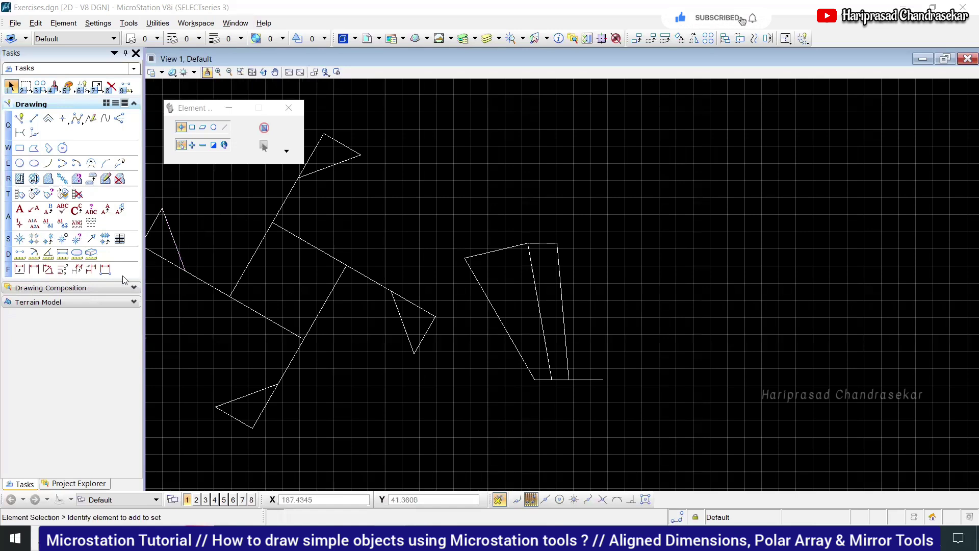
Set the linear dimension alignment to True and preview the 95° line's length without placing the dimension.
{"action": "left_click", "coordinate": [34, 269]}
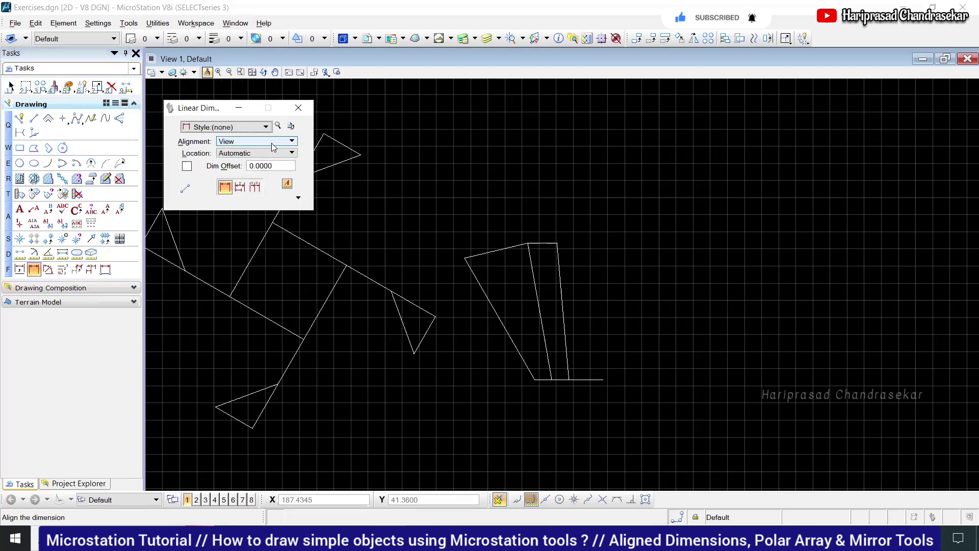
{"action": "left_click", "coordinate": [274, 147]}
{"action": "left_click", "coordinate": [263, 162]}
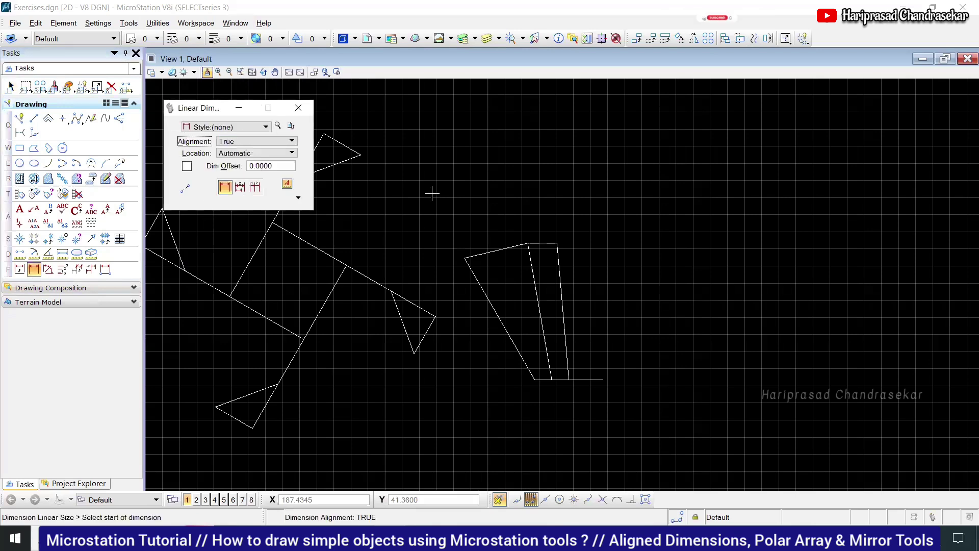
{"action": "left_click", "coordinate": [557, 243]}
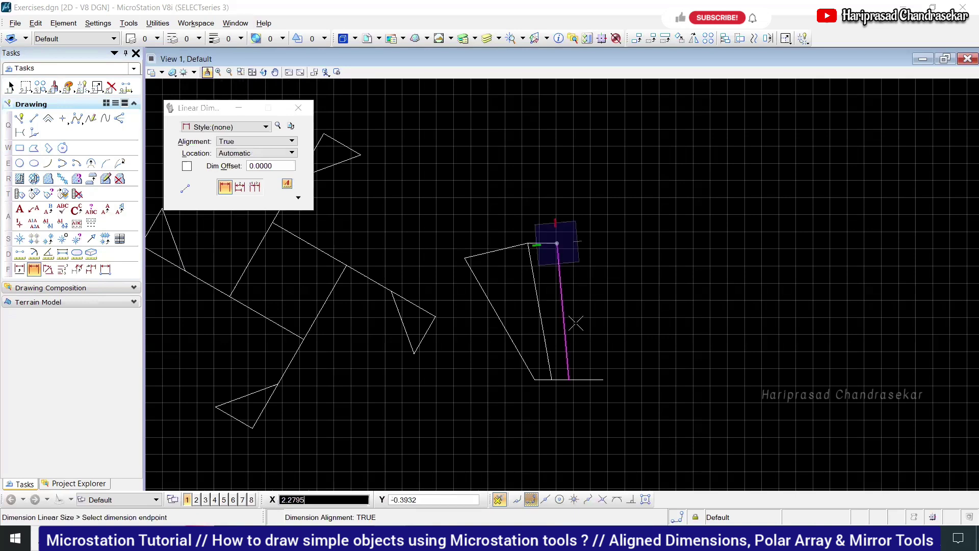
{"action": "scroll", "coordinate": [592, 328], "scroll_direction": "up", "scroll_amount": 2}
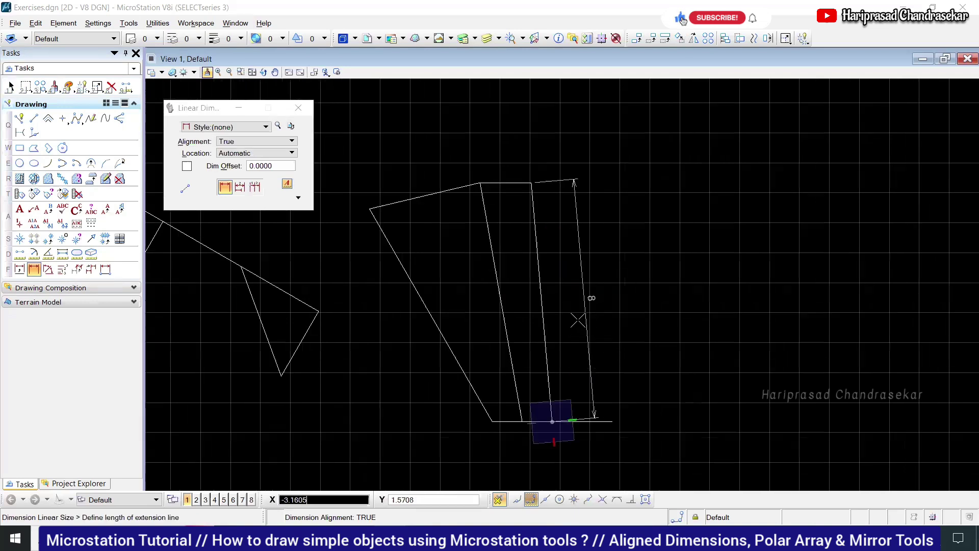
{"action": "right_click", "coordinate": [523, 320]}
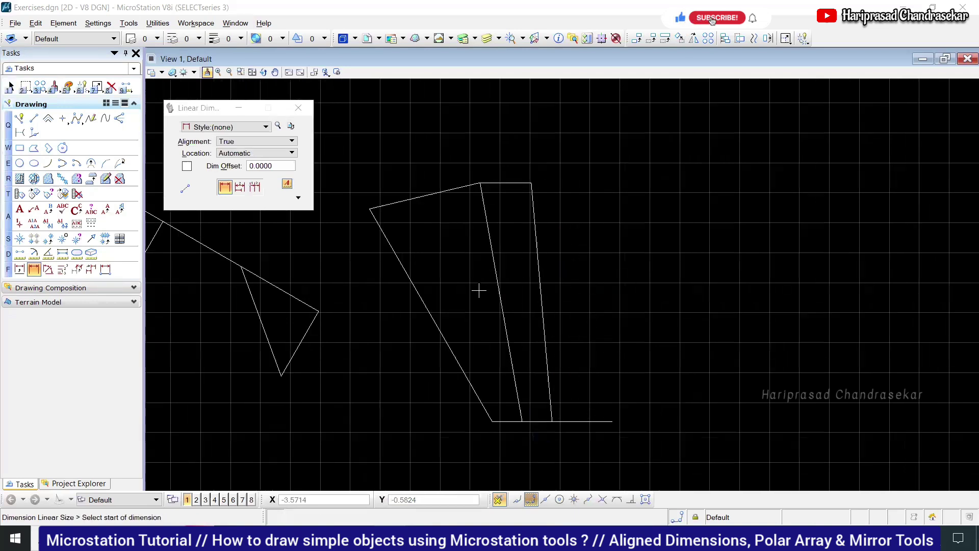
Check the 100° line's length with a true-aligned dimension preview and discard it.
{"action": "scroll", "coordinate": [480, 264], "scroll_direction": "down", "scroll_amount": 2}
{"action": "left_click", "coordinate": [479, 218]}
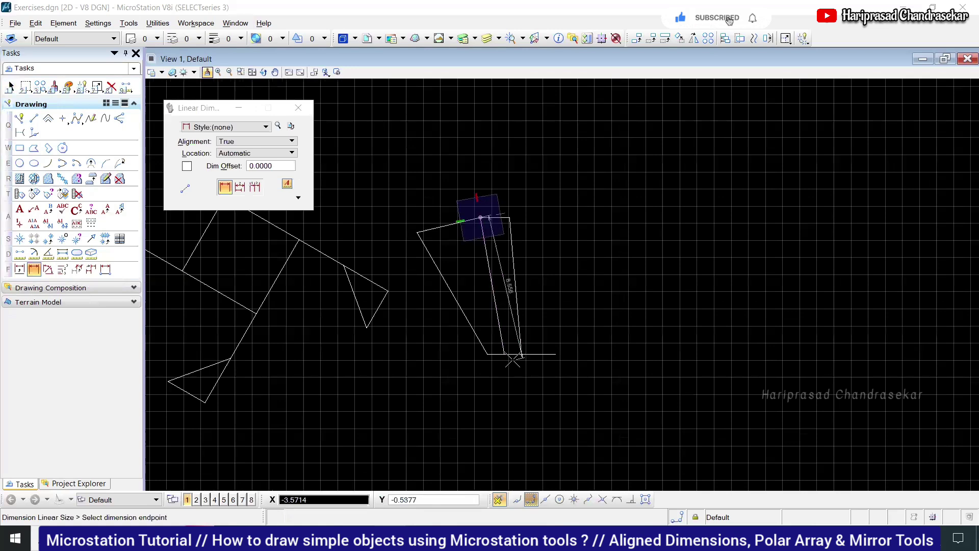
{"action": "scroll", "coordinate": [489, 333], "scroll_direction": "up", "scroll_amount": 2}
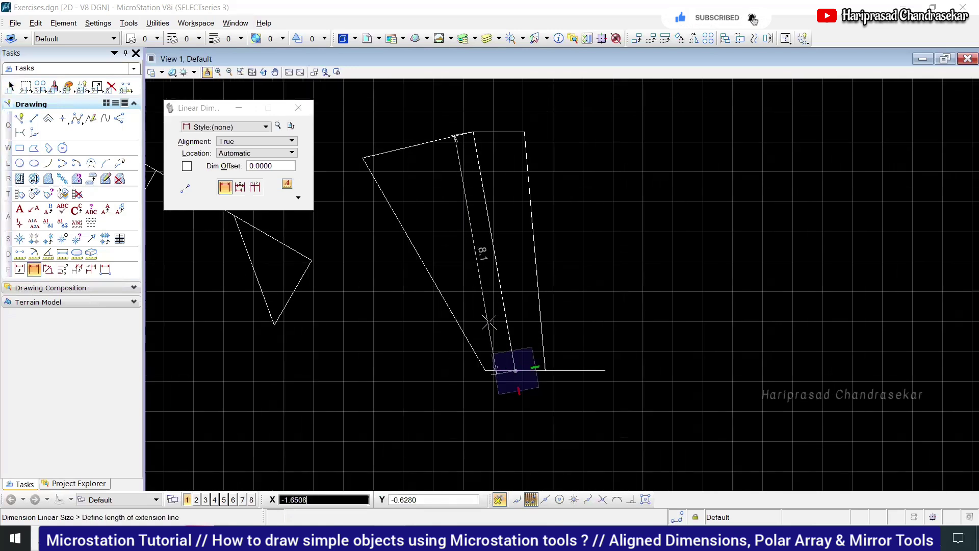
{"action": "right_click", "coordinate": [472, 308]}
Check the 120° line's length with a true-aligned dimension preview, discard it and leave the dimension command.
{"action": "left_click", "coordinate": [362, 196]}
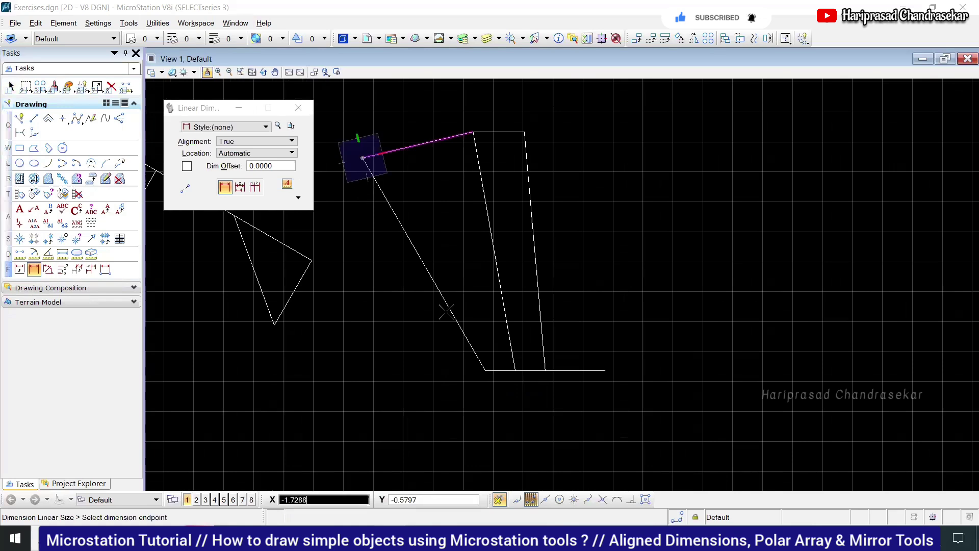
{"action": "left_click", "coordinate": [485, 370]}
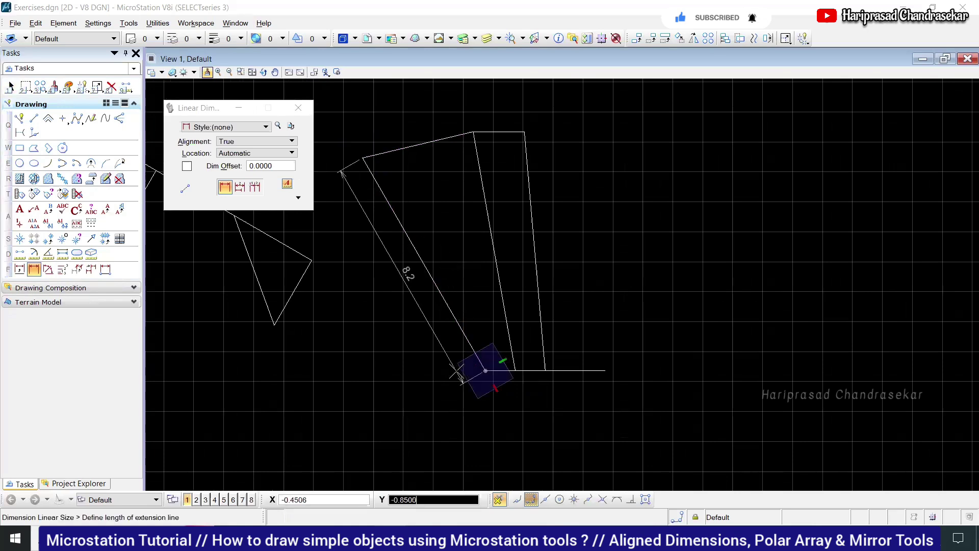
{"action": "right_click", "coordinate": [426, 321]}
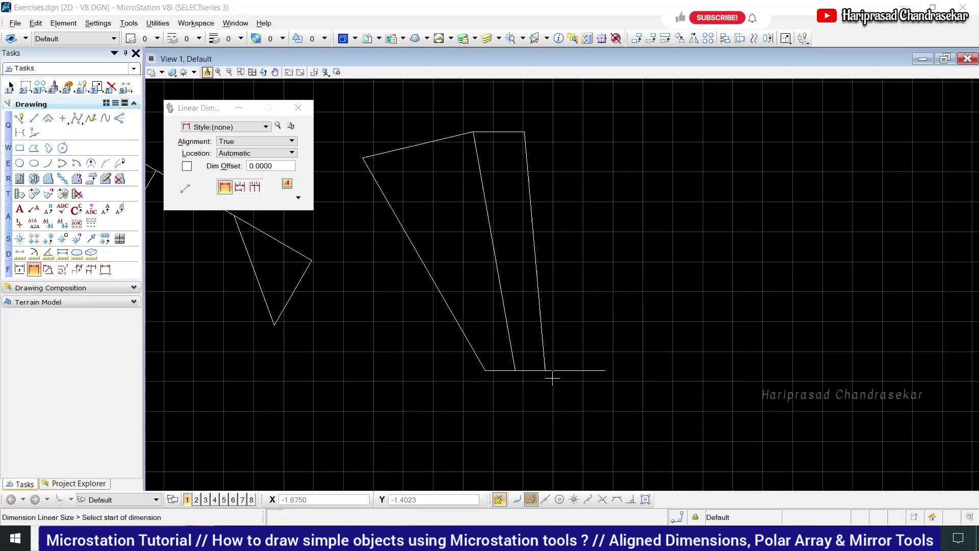
{"action": "left_click", "coordinate": [270, 141]}
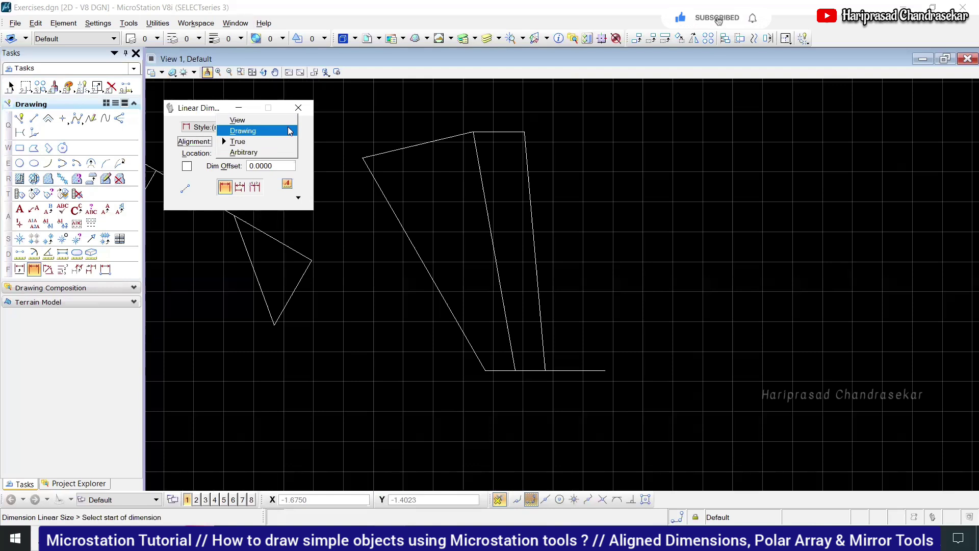
{"action": "left_click", "coordinate": [301, 110]}
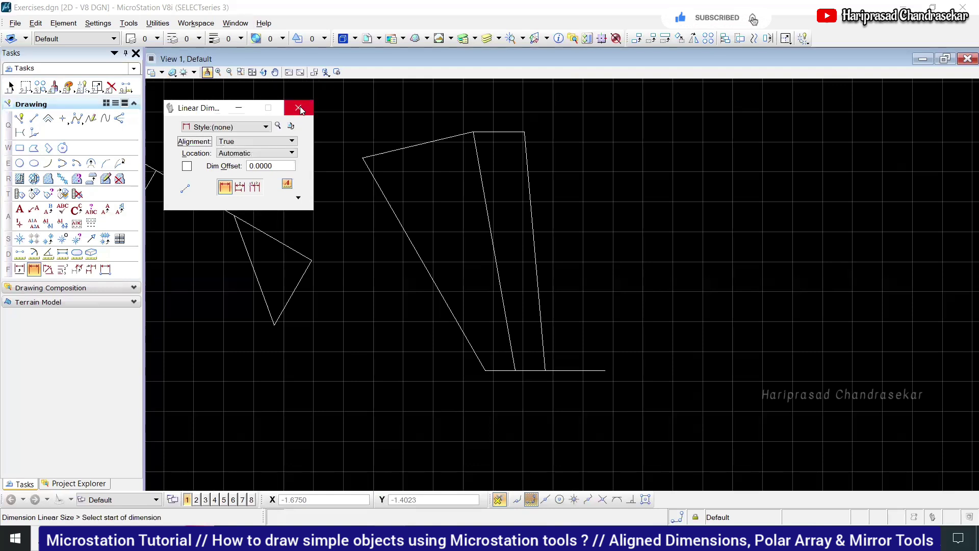
{"action": "left_click", "coordinate": [301, 110]}
{"action": "scroll", "coordinate": [484, 347], "scroll_direction": "down", "scroll_amount": 1}
{"action": "key", "text": "Escape"}
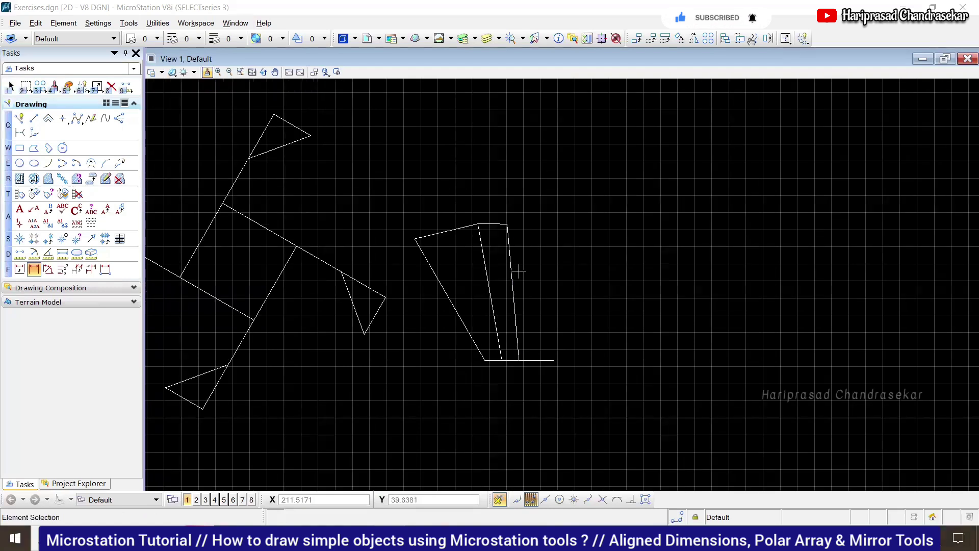
Mirror a copy of the fan's left half about a vertical line through the midpoint of the remaining base line.
{"action": "left_click_drag", "start_coordinate": [391, 201], "coordinate": [530, 410]}
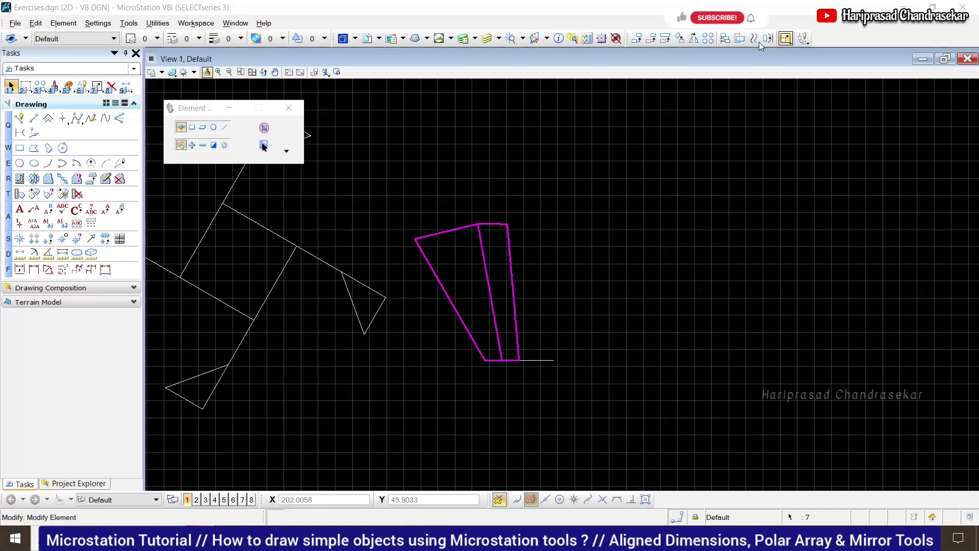
{"action": "left_click", "coordinate": [694, 38]}
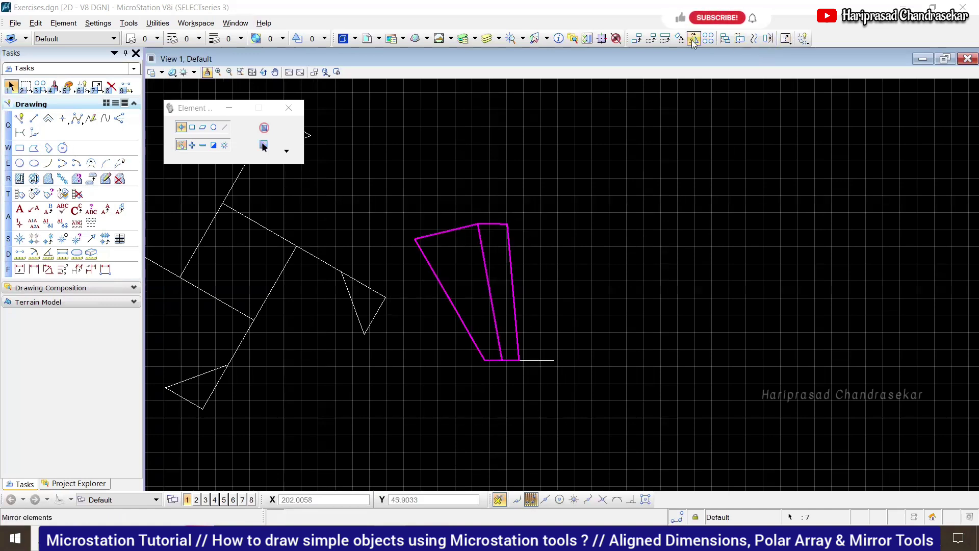
{"action": "left_click", "coordinate": [537, 360]}
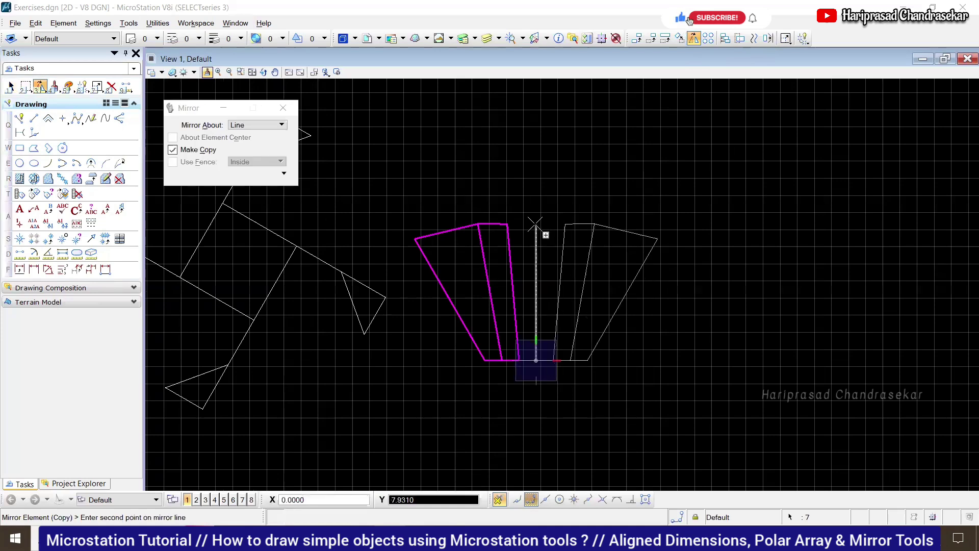
{"action": "left_click", "coordinate": [535, 224]}
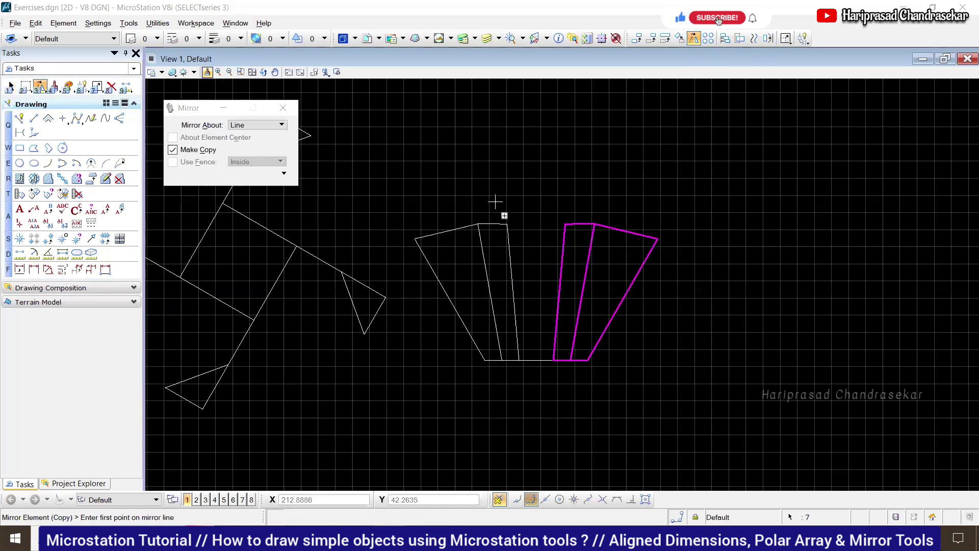
Draw an unconstrained line joining the upper ends of the two inner slanted lines across the central gap.
{"action": "key", "text": "q"}
{"action": "key", "text": "2"}
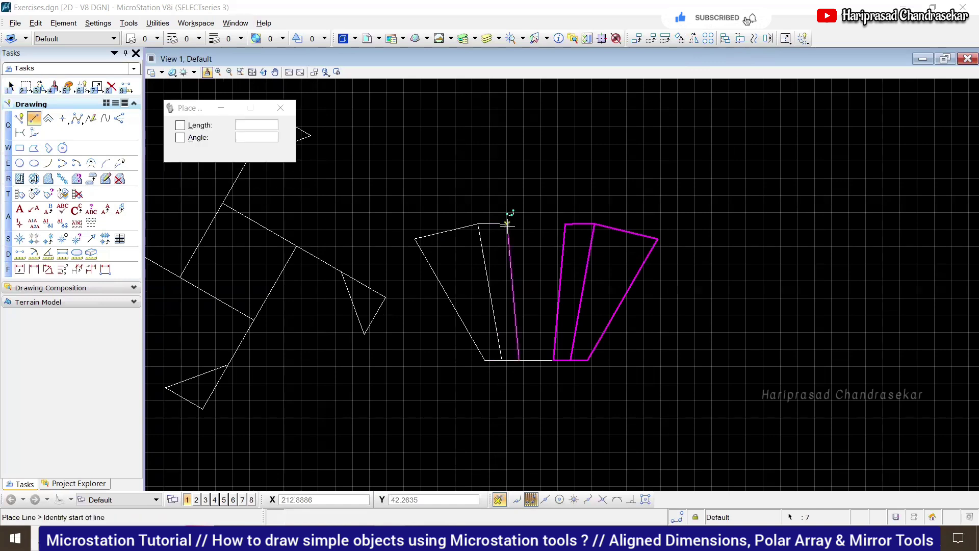
{"action": "left_click", "coordinate": [507, 224]}
{"action": "left_click", "coordinate": [565, 224]}
{"action": "right_click", "coordinate": [539, 256]}
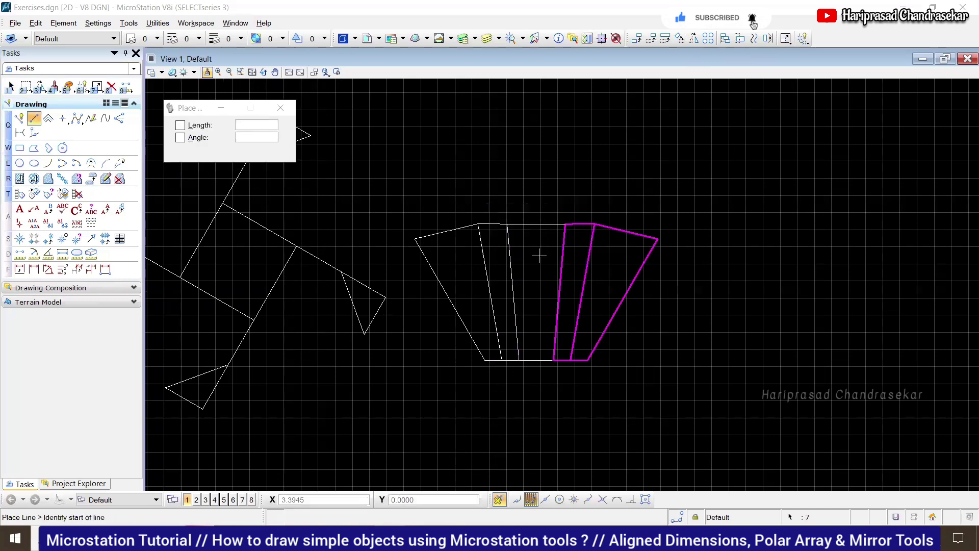
Recheck the length of the left half's inner slanted line with a linear dimension in True alignment, without placing it.
{"action": "scroll", "coordinate": [539, 256], "scroll_direction": "up", "scroll_amount": 3}
{"action": "scroll", "coordinate": [405, 201], "scroll_direction": "up", "scroll_amount": 3}
{"action": "scroll", "coordinate": [431, 238], "scroll_direction": "down", "scroll_amount": 5}
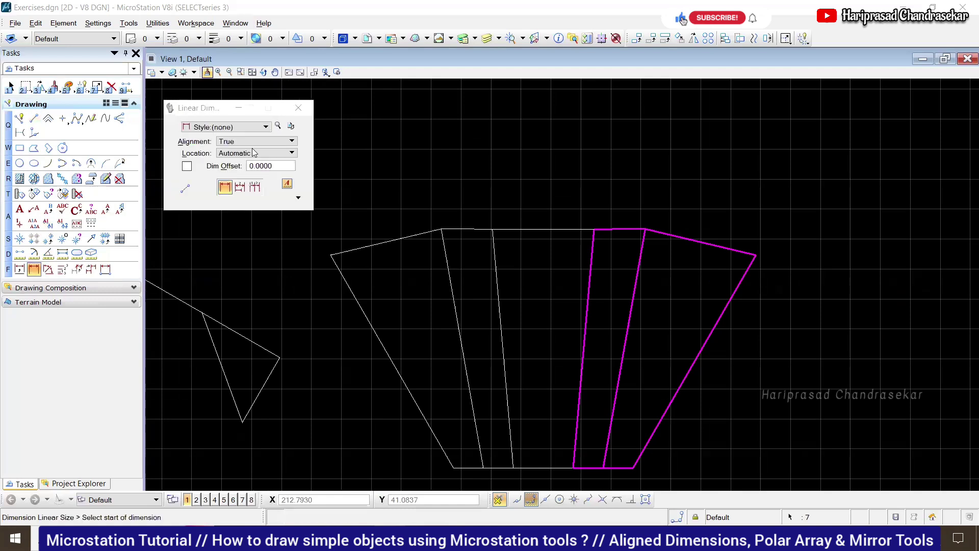
{"action": "left_click", "coordinate": [256, 143]}
{"action": "left_click", "coordinate": [257, 142]}
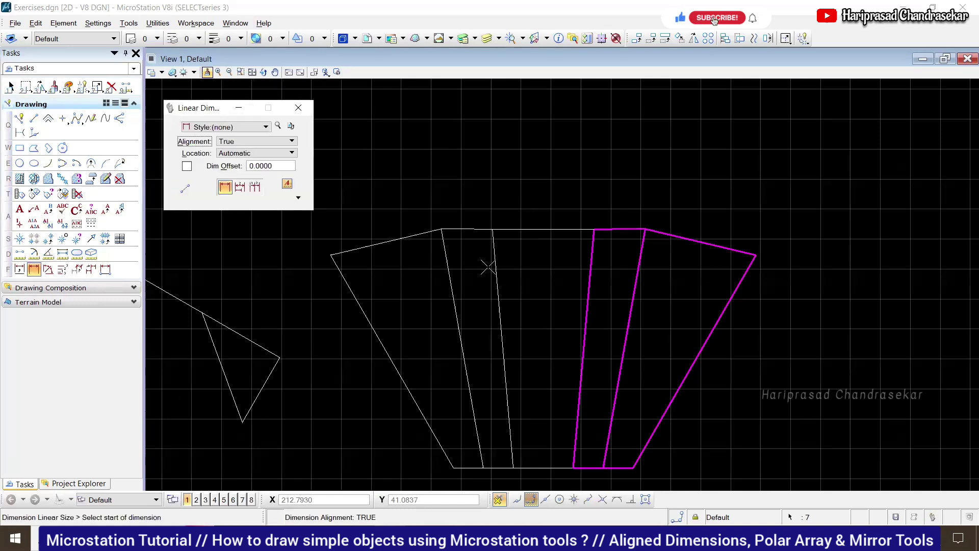
{"action": "left_click", "coordinate": [492, 231]}
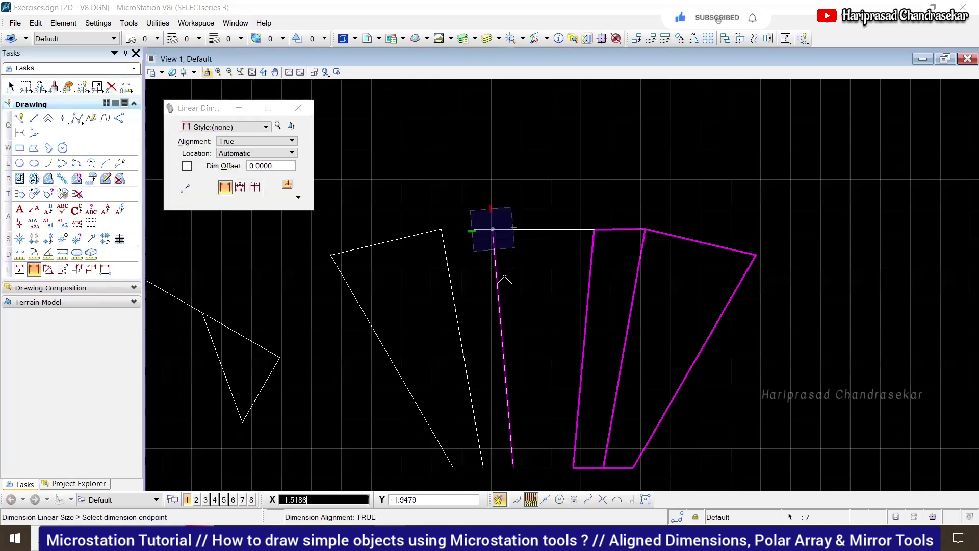
{"action": "left_click", "coordinate": [513, 467]}
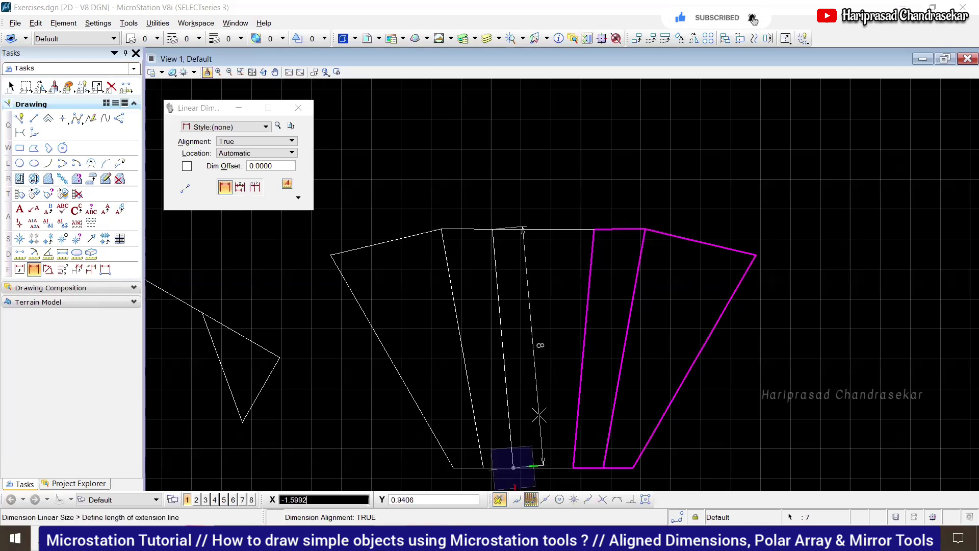
{"action": "right_click", "coordinate": [540, 365]}
{"action": "key", "text": "Escape"}
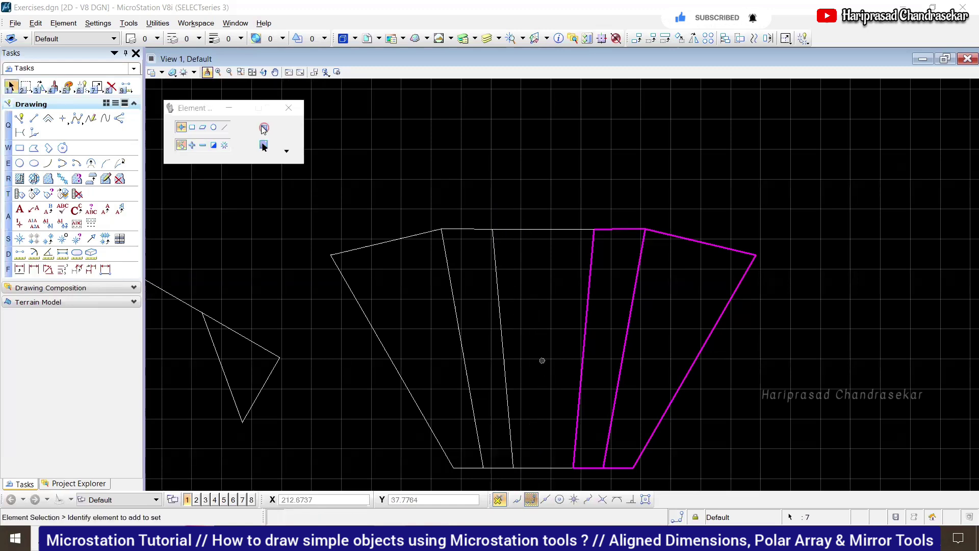
Draw a line of length 2 at 54° upward from the left end of the fan's flat top edge.
{"action": "left_click", "coordinate": [34, 119]}
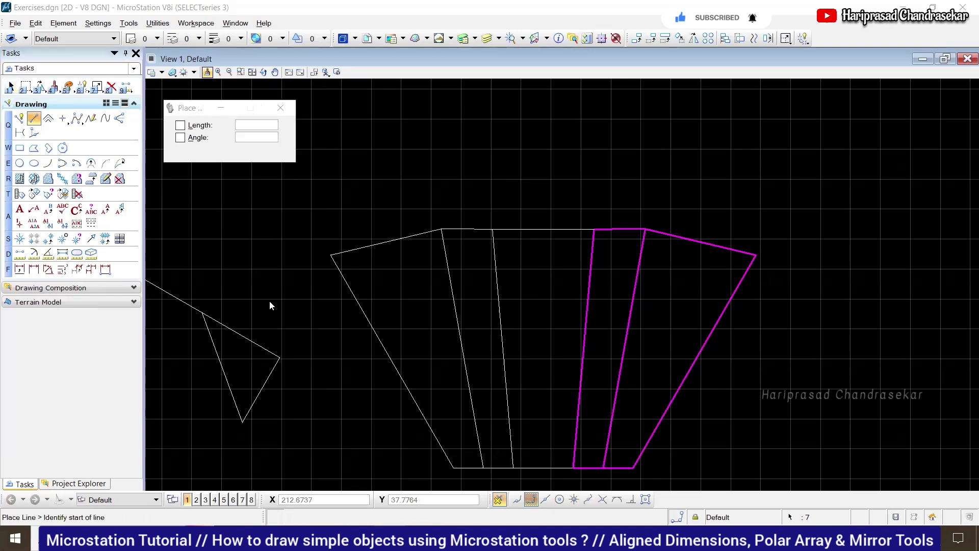
{"action": "left_click", "coordinate": [181, 126]}
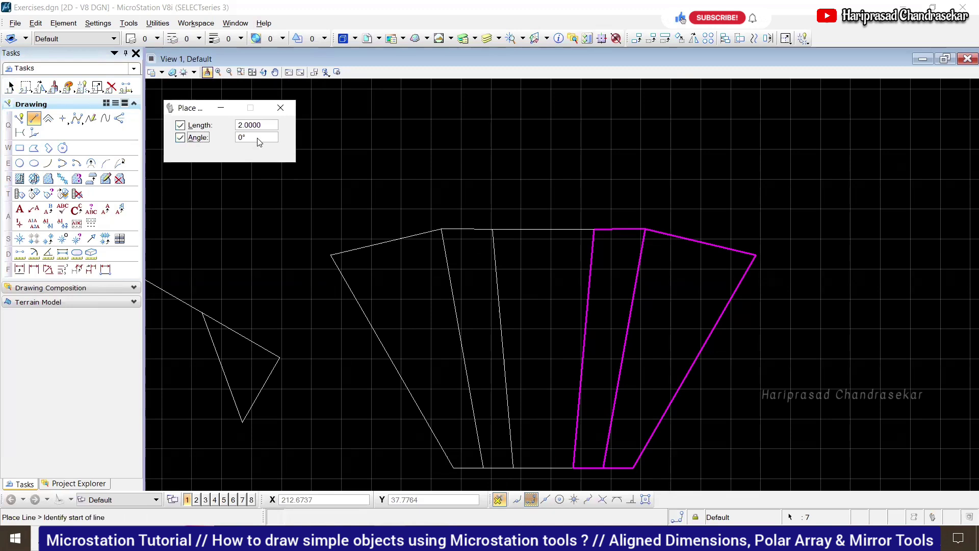
{"action": "type", "text": "54"}
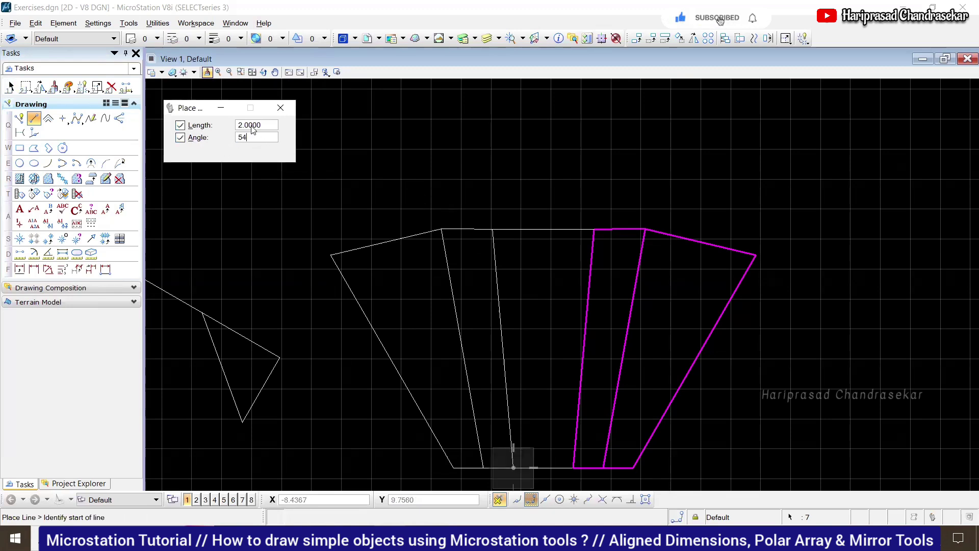
{"action": "left_click", "coordinate": [443, 227]}
{"action": "scroll", "coordinate": [395, 331], "scroll_direction": "down", "scroll_amount": 2}
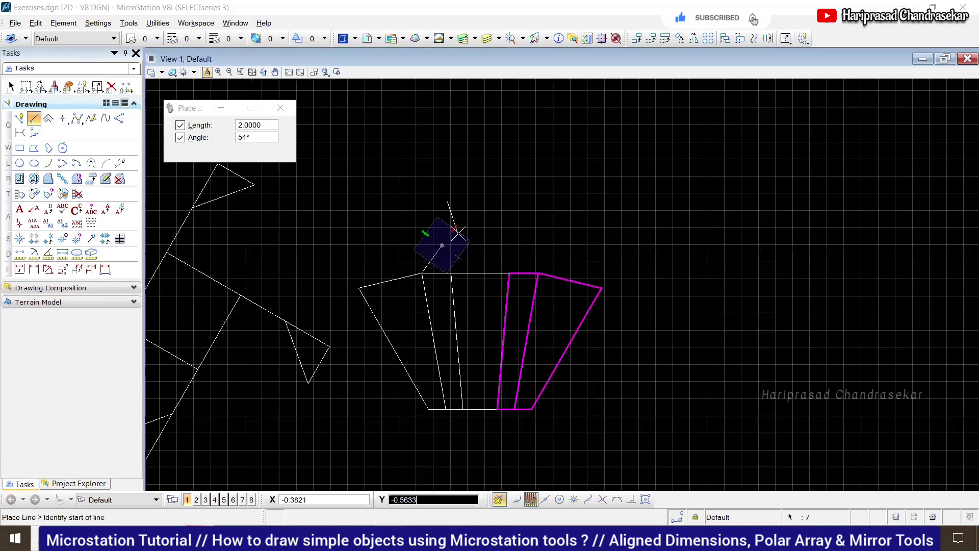
{"action": "key", "text": "Escape"}
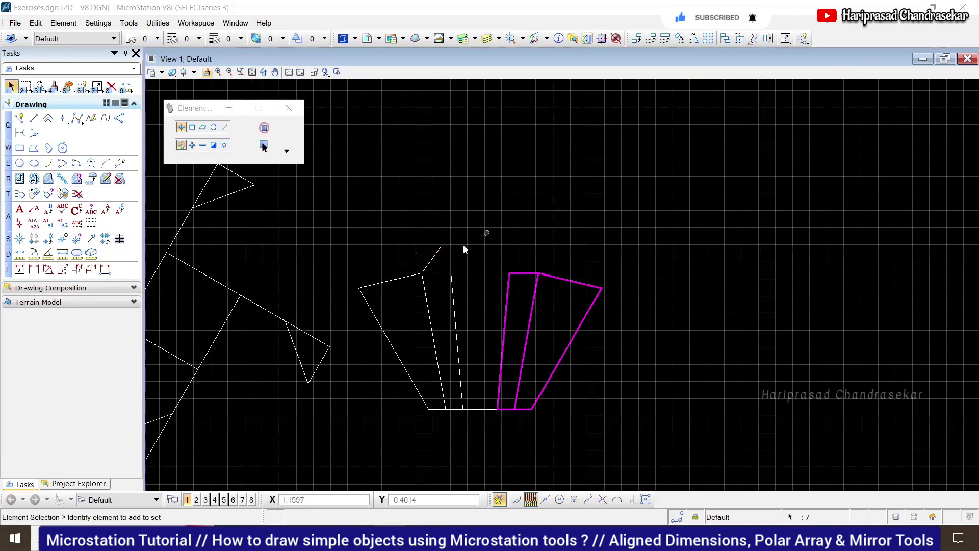
Mirror a copy of the short 54° line about a vertical line through the midpoint of the fan's flat top edge.
{"action": "left_click", "coordinate": [442, 252]}
{"action": "left_click", "coordinate": [630, 241]}
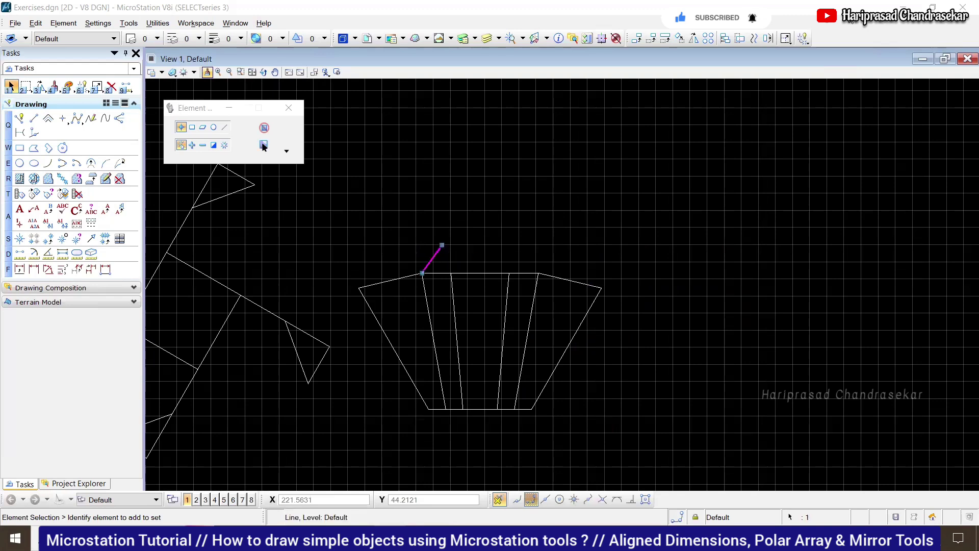
{"action": "left_click", "coordinate": [694, 38]}
{"action": "left_click", "coordinate": [480, 273]}
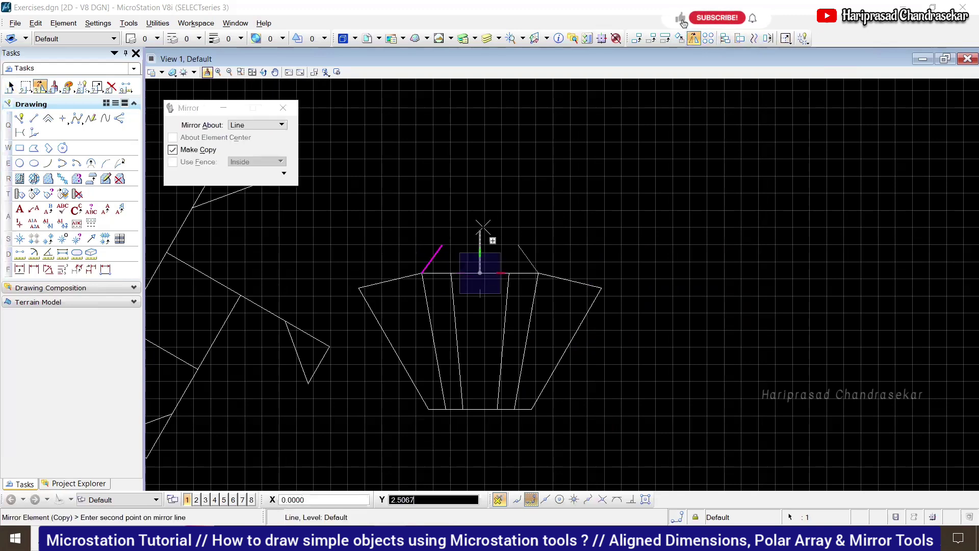
{"action": "left_click", "coordinate": [484, 224]}
{"action": "key", "text": "Escape"}
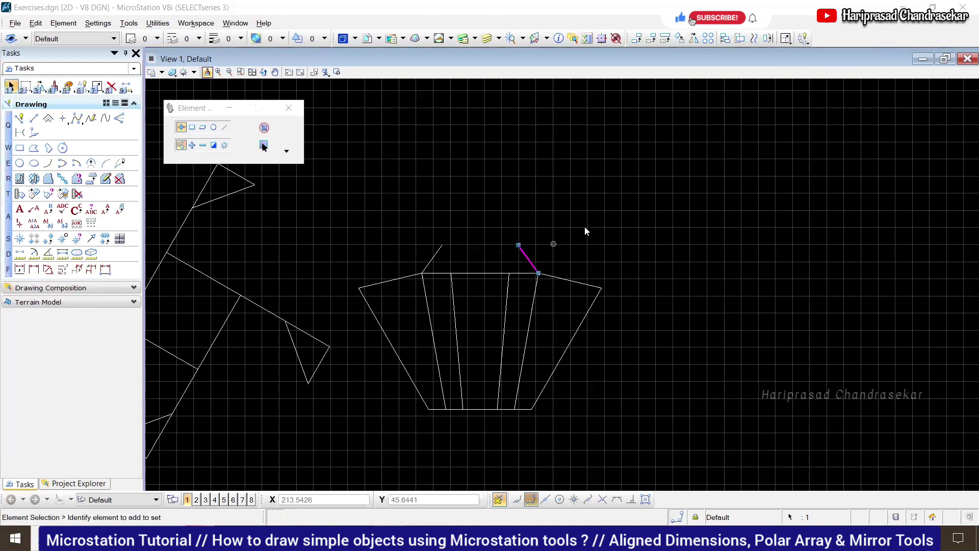
Draw a line without length or angle constraints joining the upper ends of the two short slanted lines above the fan.
{"action": "key", "text": "q"}
{"action": "key", "text": "2"}
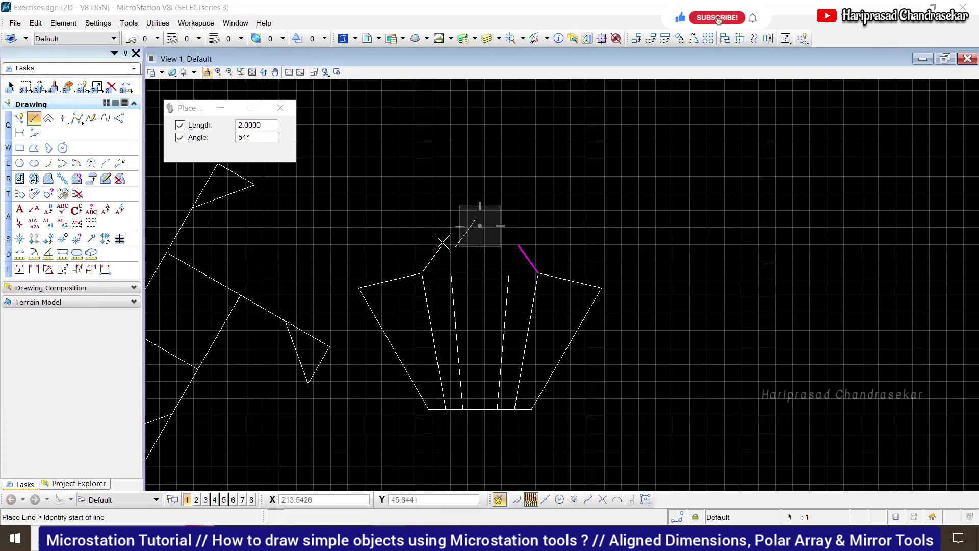
{"action": "left_click", "coordinate": [182, 136]}
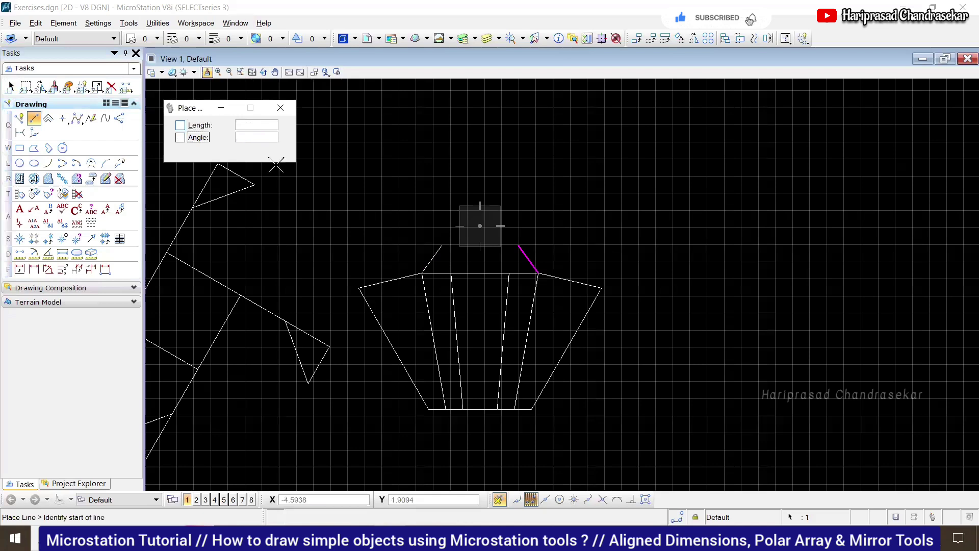
{"action": "left_click", "coordinate": [442, 245]}
{"action": "left_click", "coordinate": [518, 246]}
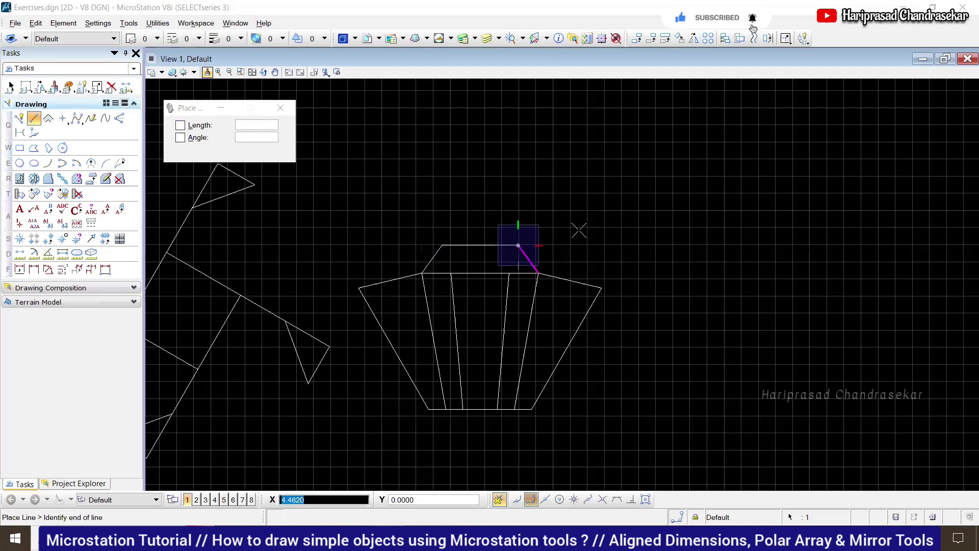
{"action": "left_click", "coordinate": [580, 231]}
{"action": "key", "text": "Escape"}
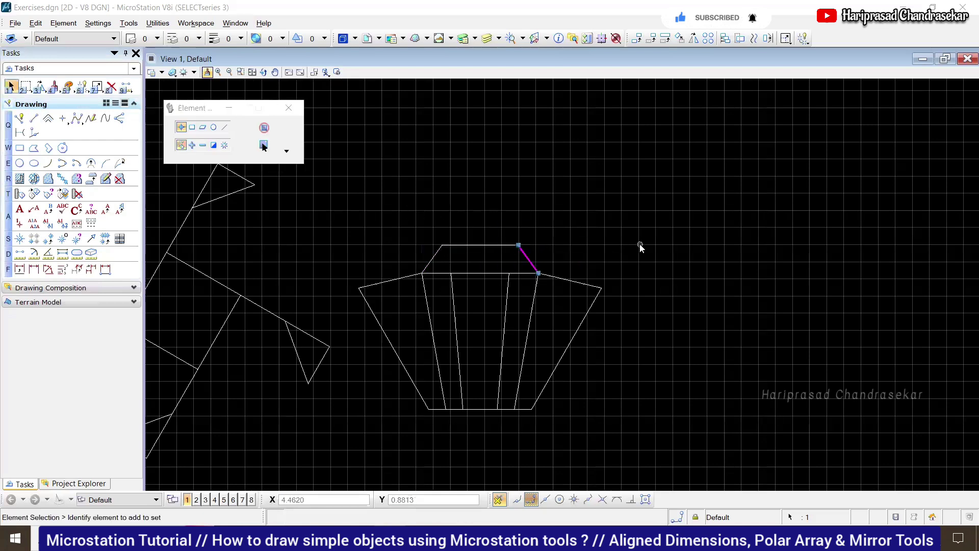
{"action": "scroll", "coordinate": [689, 312], "scroll_direction": "down", "scroll_amount": 2}
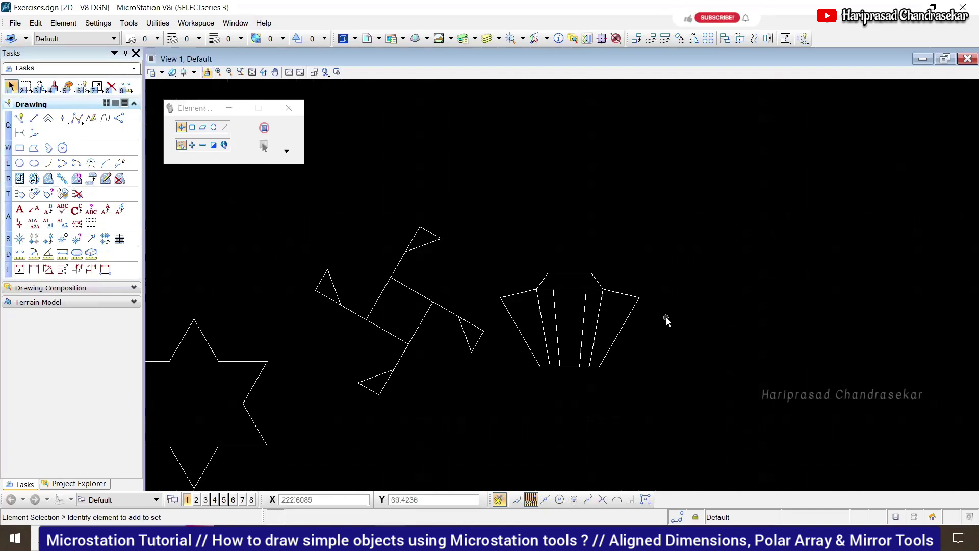